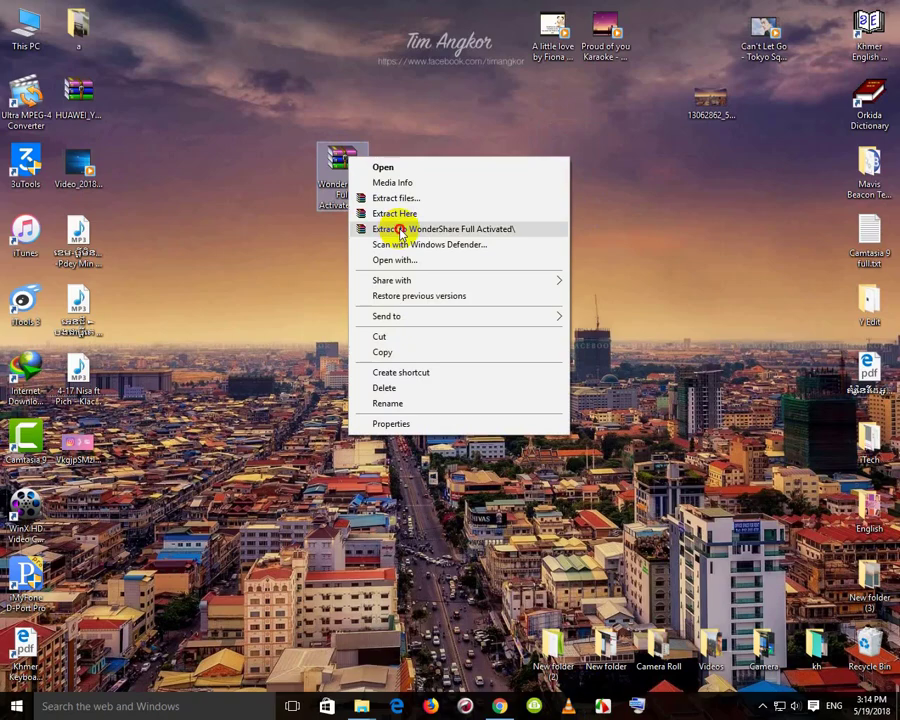
# Step: Extract the WonderShare Full Activated archive into its own folder, place that folder beside the archive, and open its inner folder
pyautogui.click(400, 232)
pyautogui.moveTo(78, 510); pyautogui.dragTo(413, 171)
pyautogui.doubleClick(395, 162)
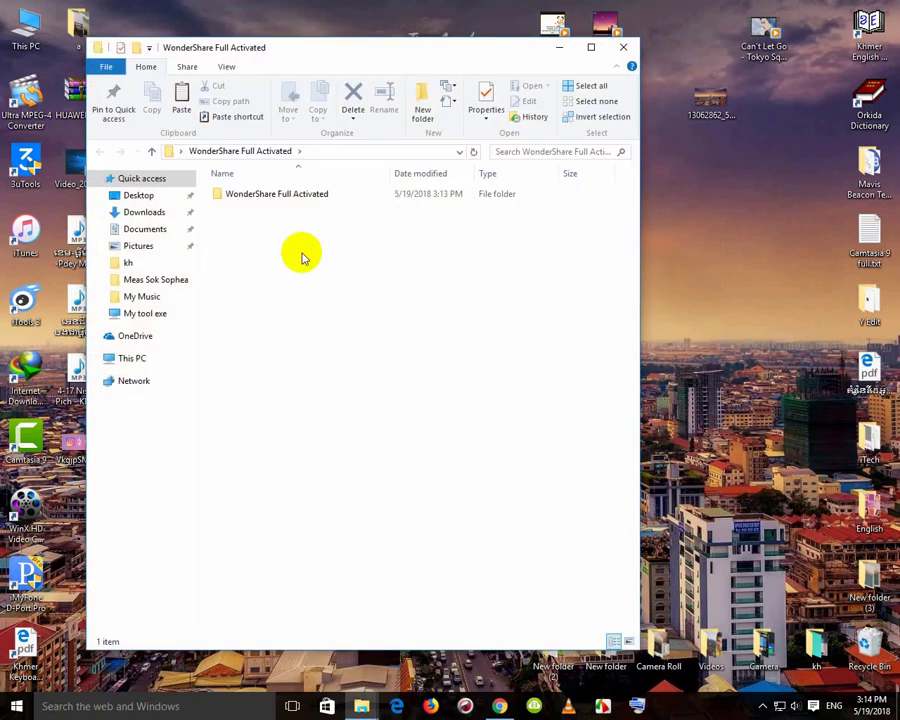
pyautogui.doubleClick(314, 194)
# Step: Run filmora_setup_full846.exe, install Filmora over the existing installation, and start the program
pyautogui.click(287, 210)
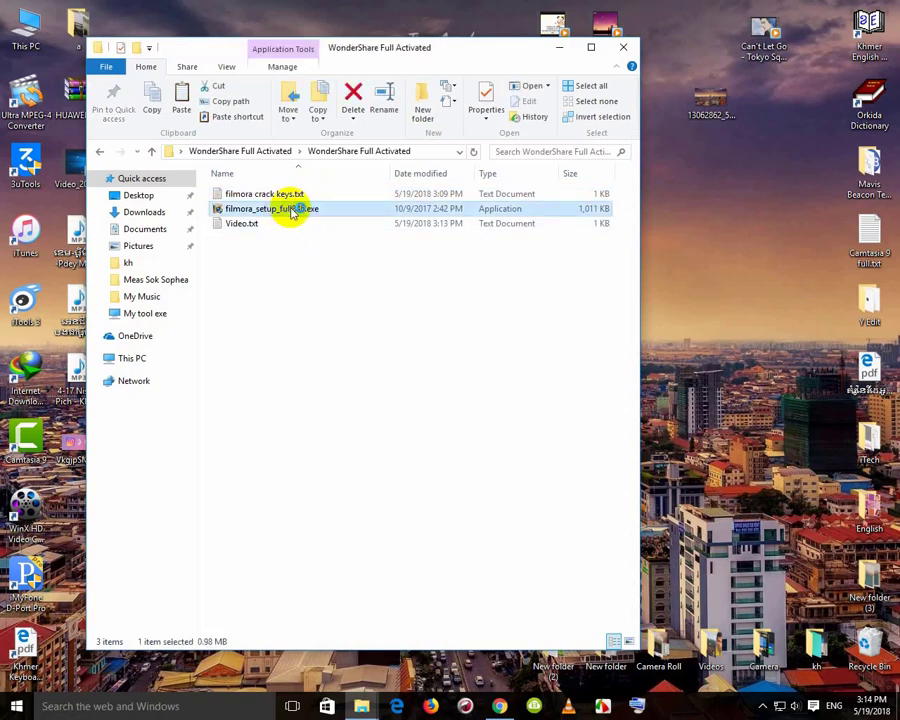
pyautogui.doubleClick(292, 210)
pyautogui.click(438, 386)
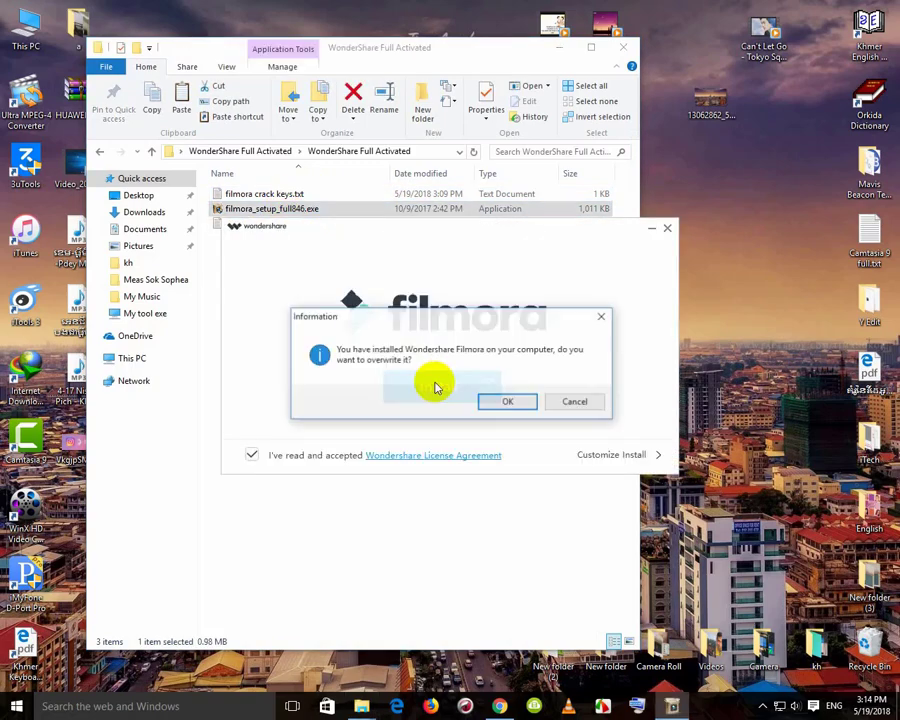
pyautogui.click(508, 401)
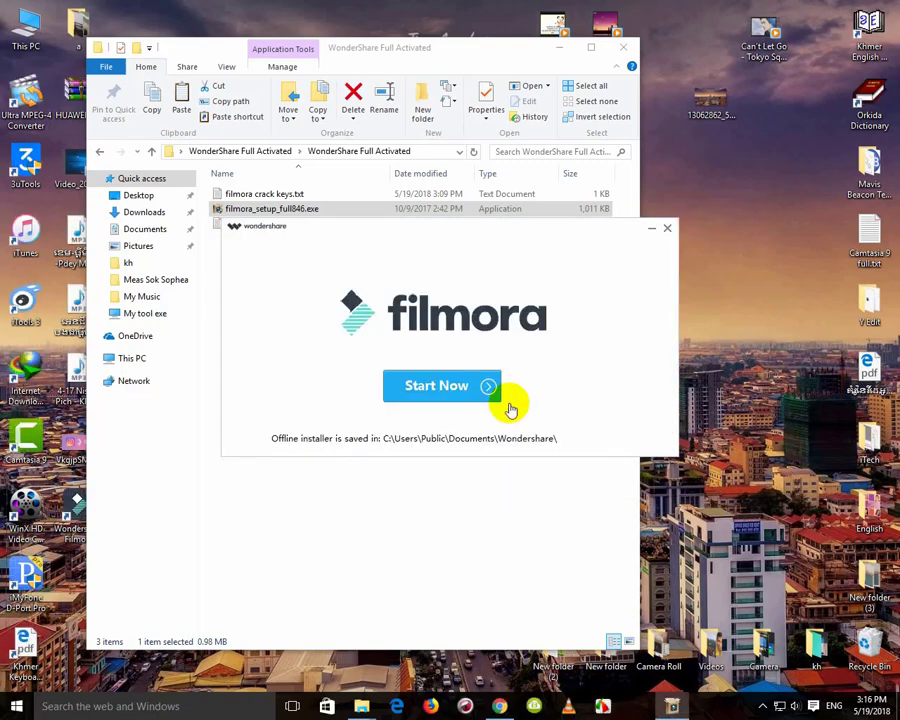
pyautogui.click(444, 394)
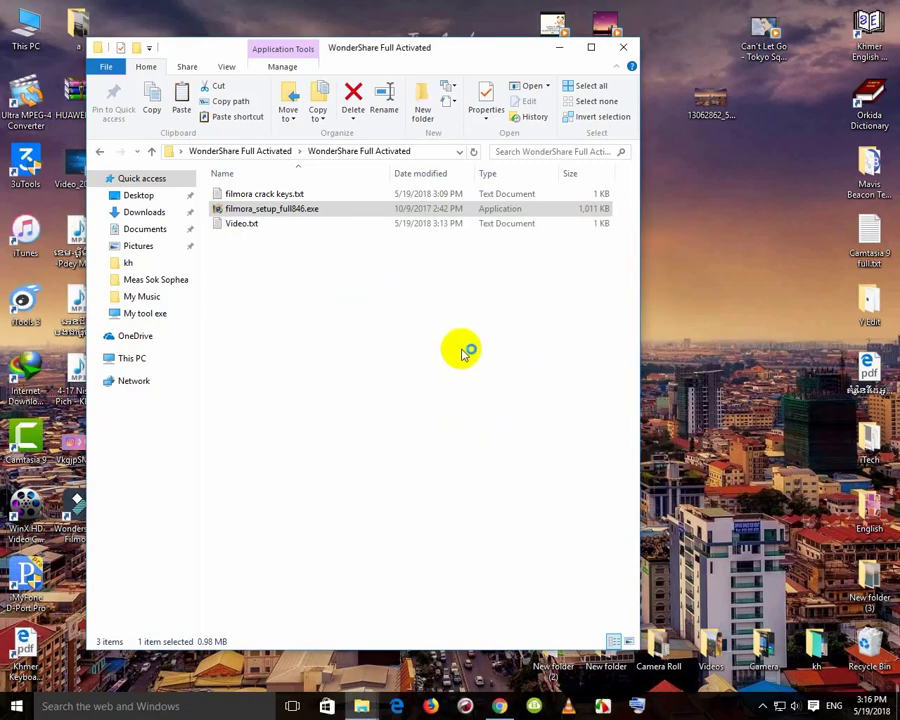
# Step: Close the WonderShare Full Activated folder and the Microsoft Edge window
pyautogui.click(623, 46)
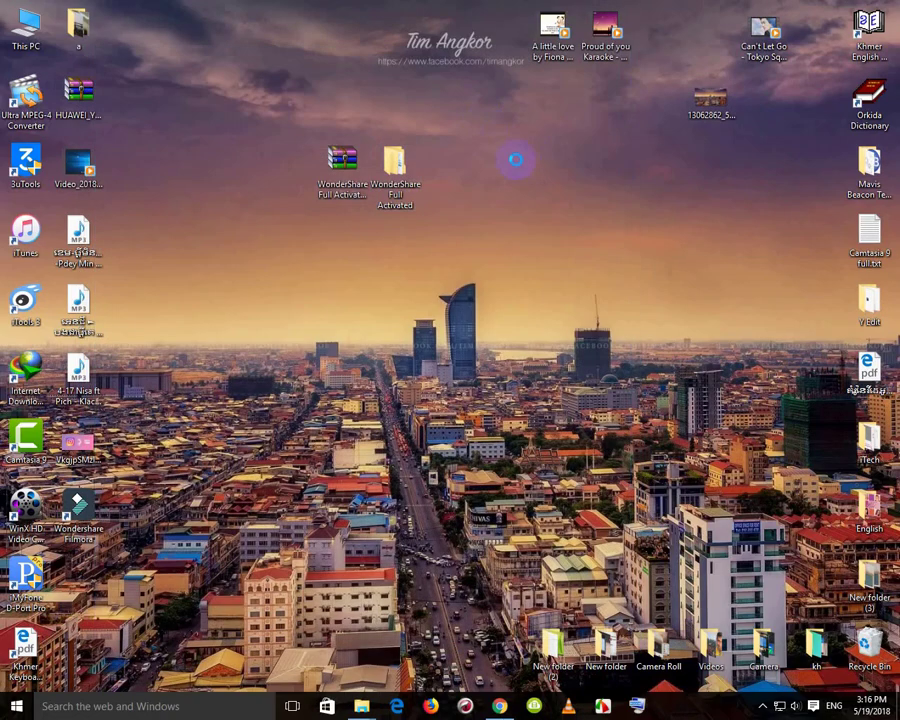
pyautogui.rightClick(506, 145)
pyautogui.click(530, 184)
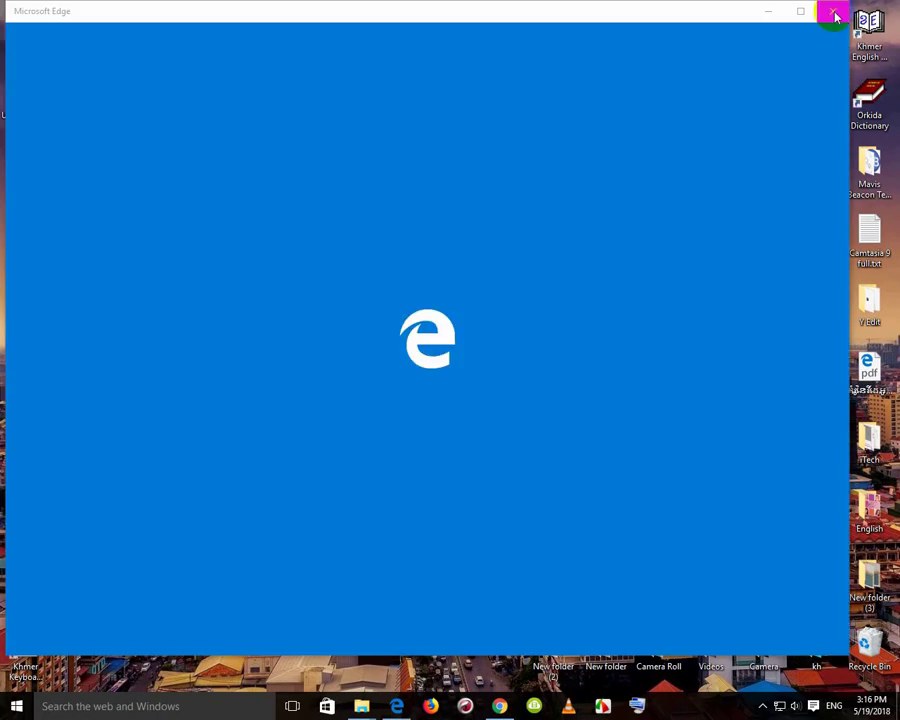
pyautogui.click(835, 12)
# Step: Move the Wondershare Filmora desktop shortcut directly below the WonderShare archive and refresh the desktop
pyautogui.rightClick(494, 193)
pyautogui.click(528, 231)
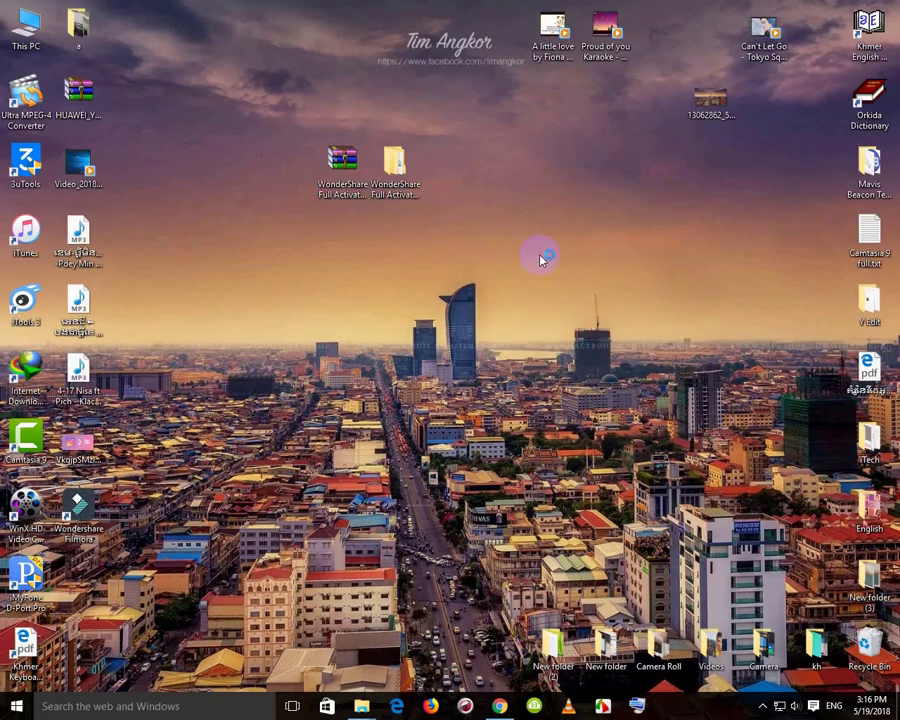
pyautogui.rightClick(534, 232)
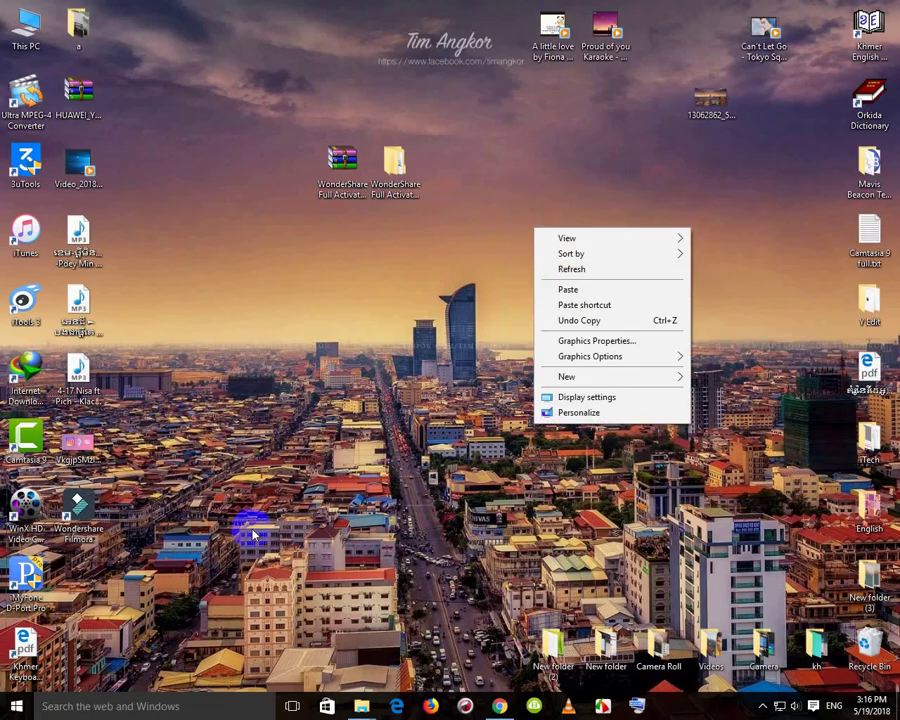
pyautogui.moveTo(76, 506); pyautogui.dragTo(342, 240)
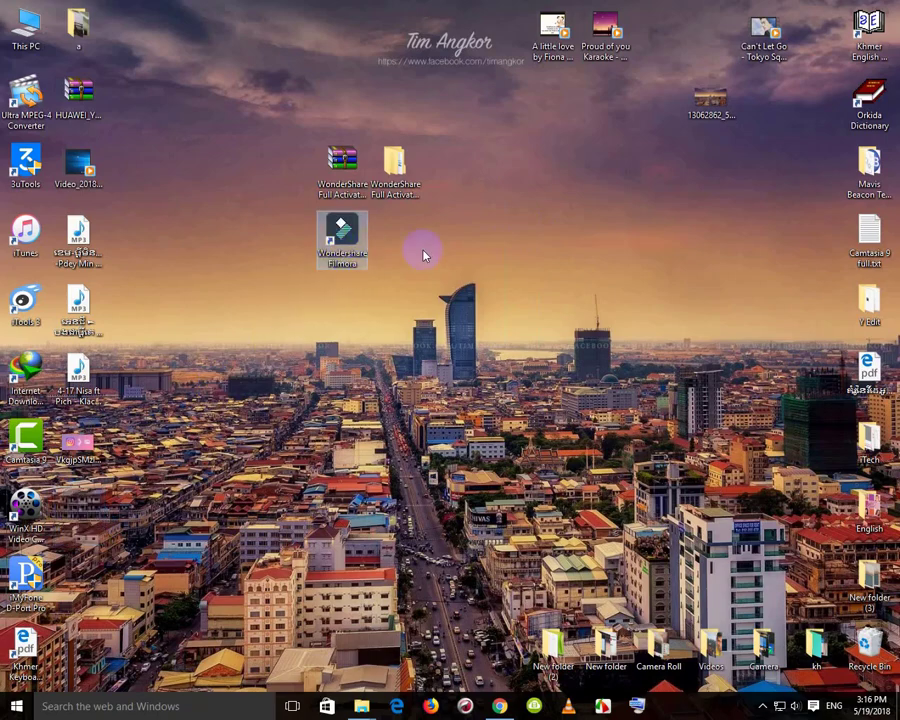
pyautogui.rightClick(445, 252)
pyautogui.click(471, 291)
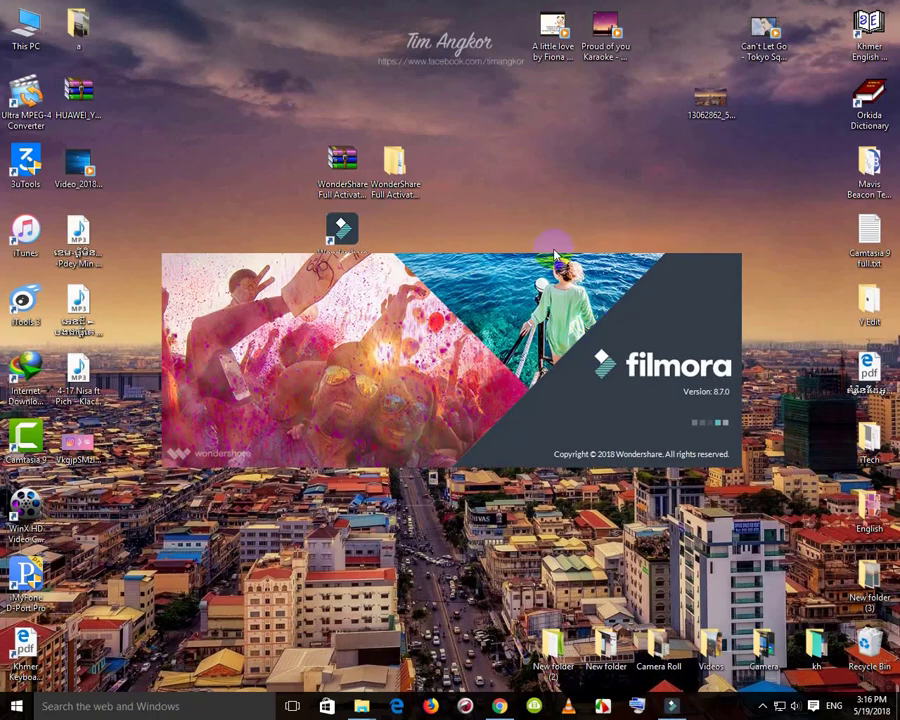
pyautogui.rightClick(532, 168)
pyautogui.click(566, 207)
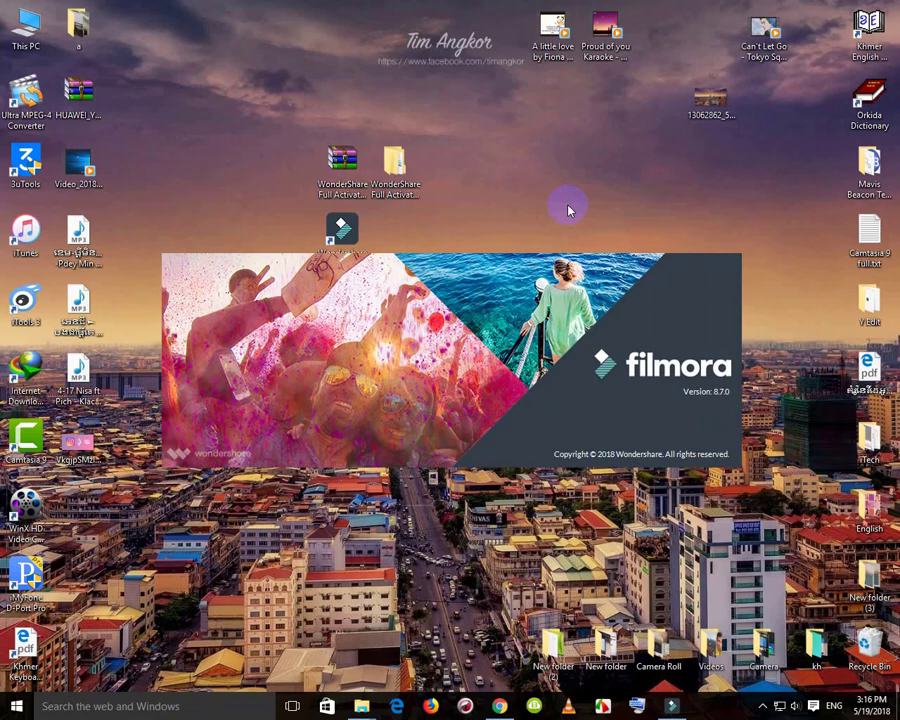
pyautogui.rightClick(466, 146)
pyautogui.click(506, 188)
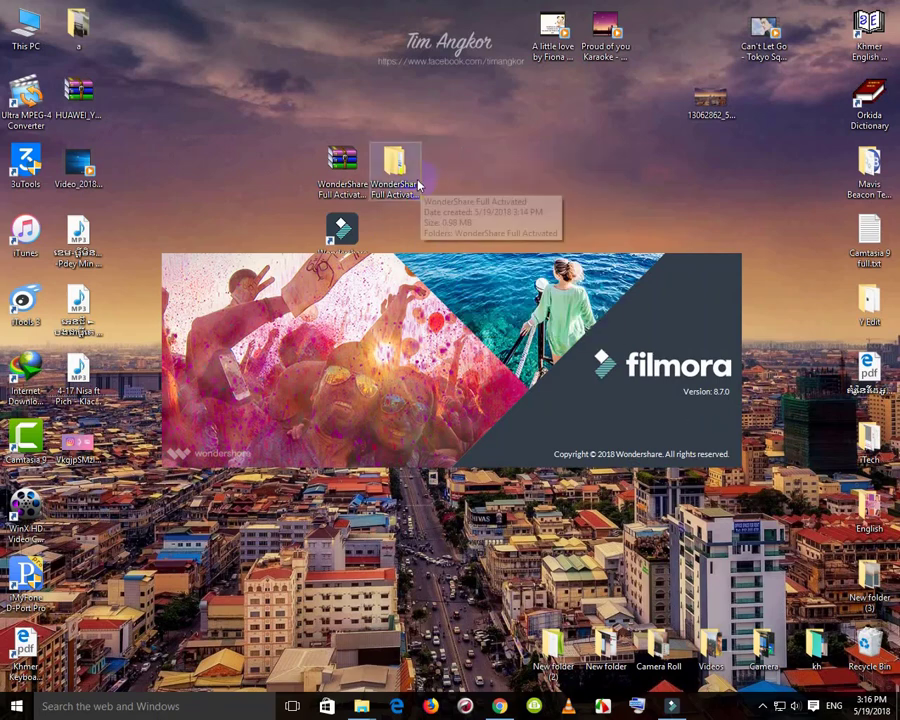
pyautogui.rightClick(498, 137)
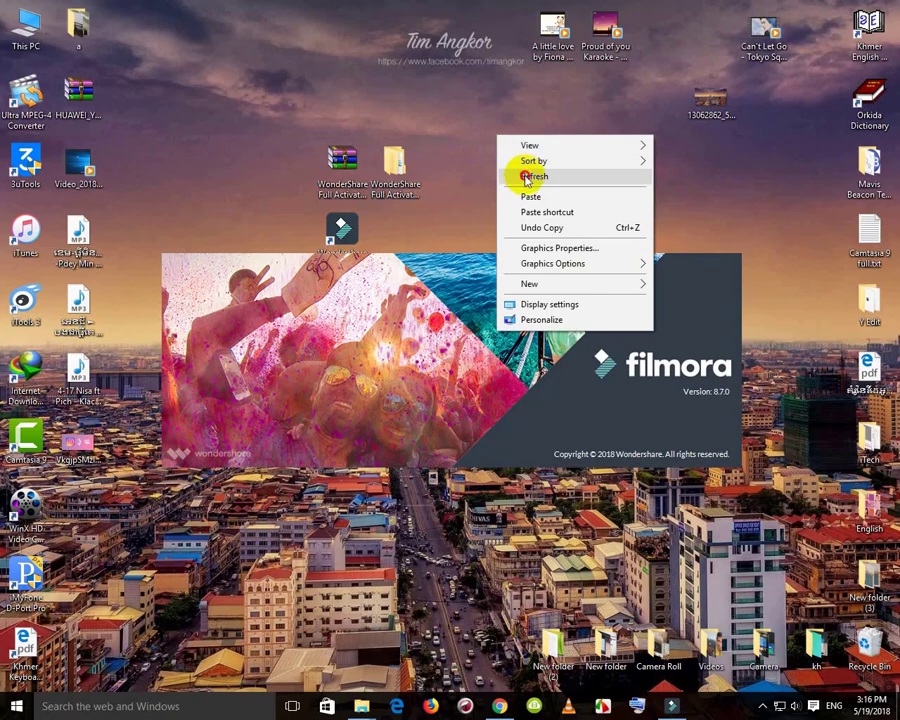
pyautogui.click(529, 179)
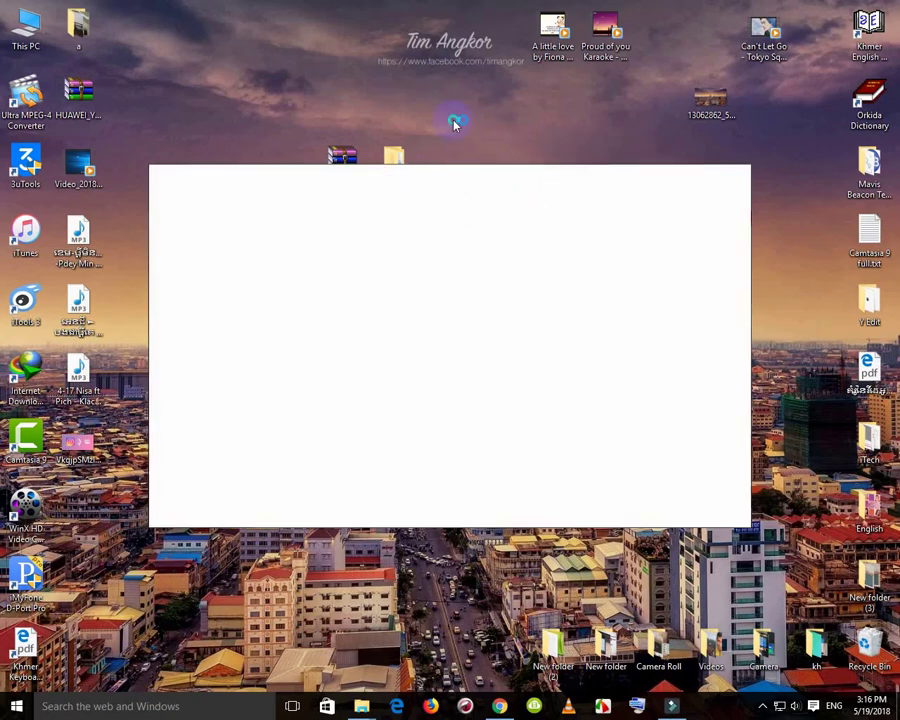
pyautogui.rightClick(455, 121)
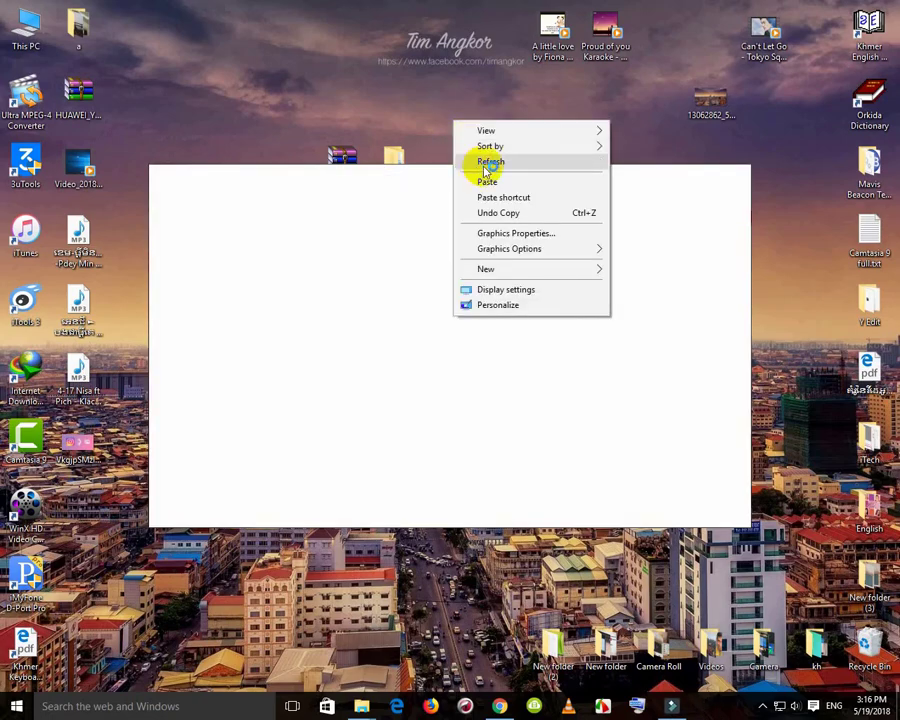
pyautogui.click(487, 164)
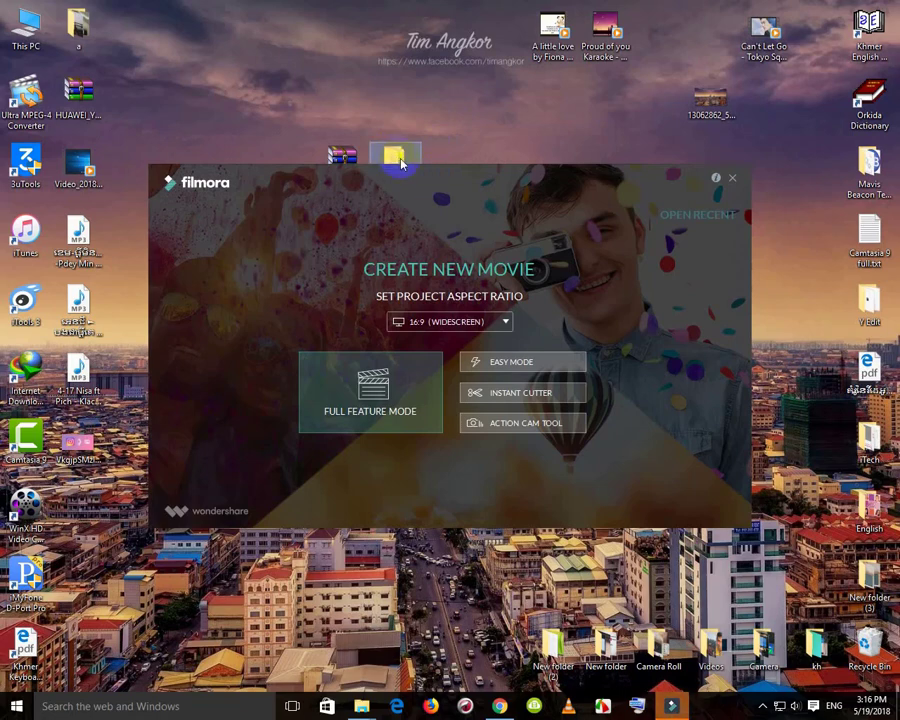
# Step: Open filmora crack keys.txt from the inner WonderShare Full Activated folder and close the folder window
pyautogui.moveTo(402, 178); pyautogui.dragTo(418, 257)
pyautogui.doubleClick(396, 158)
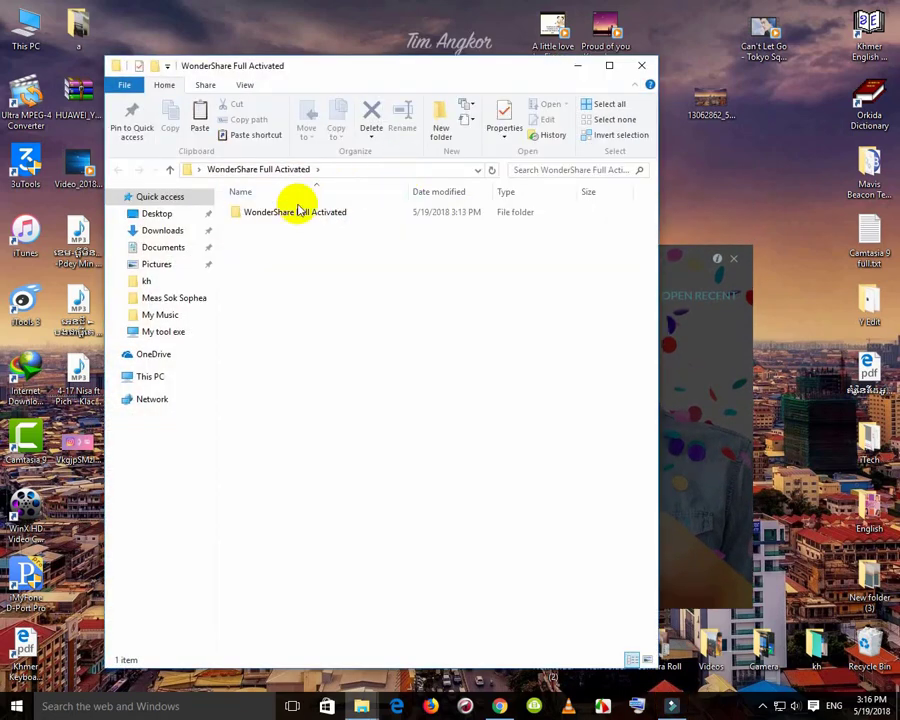
pyautogui.doubleClick(296, 211)
pyautogui.click(287, 214)
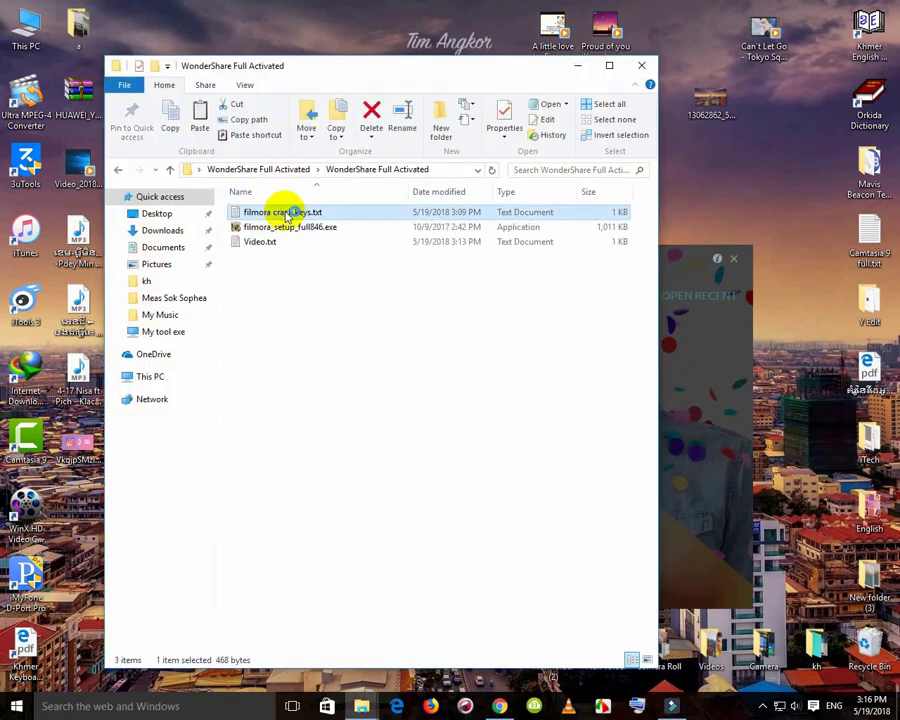
pyautogui.doubleClick(360, 209)
pyautogui.click(635, 98)
pyautogui.click(641, 66)
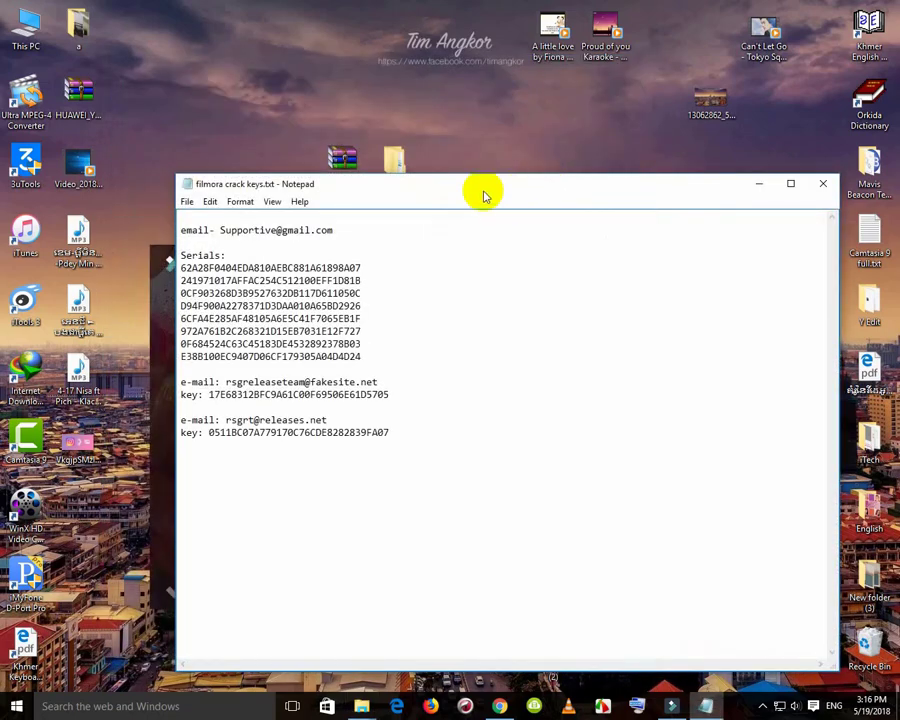
# Step: Move the text file window aside and start a 16:9 Filmora project in Full Feature Mode
pyautogui.moveTo(483, 195); pyautogui.dragTo(615, 180)
pyautogui.click(272, 360)
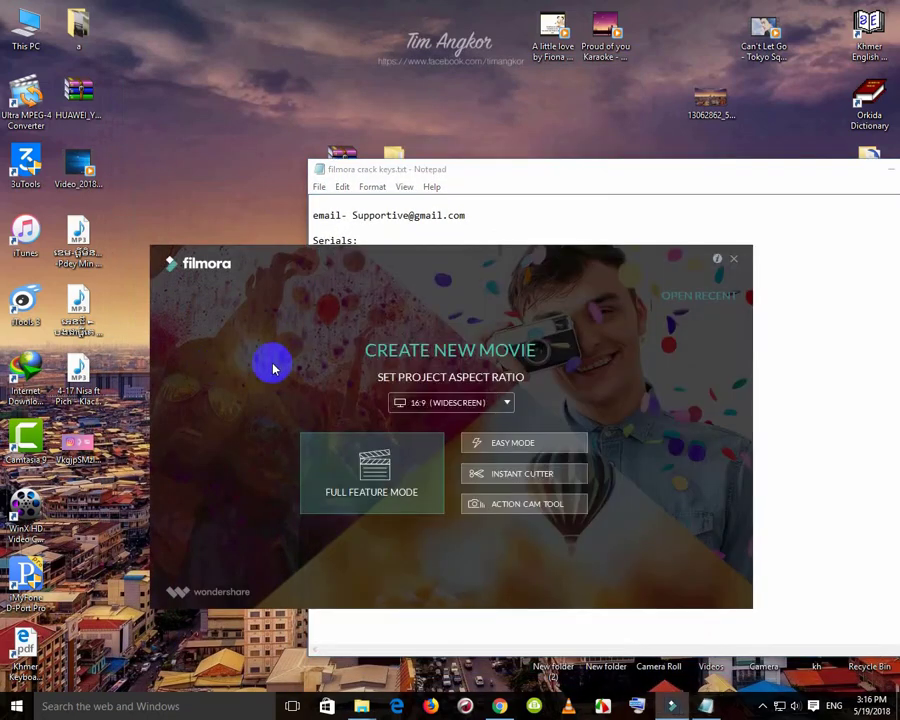
pyautogui.click(363, 490)
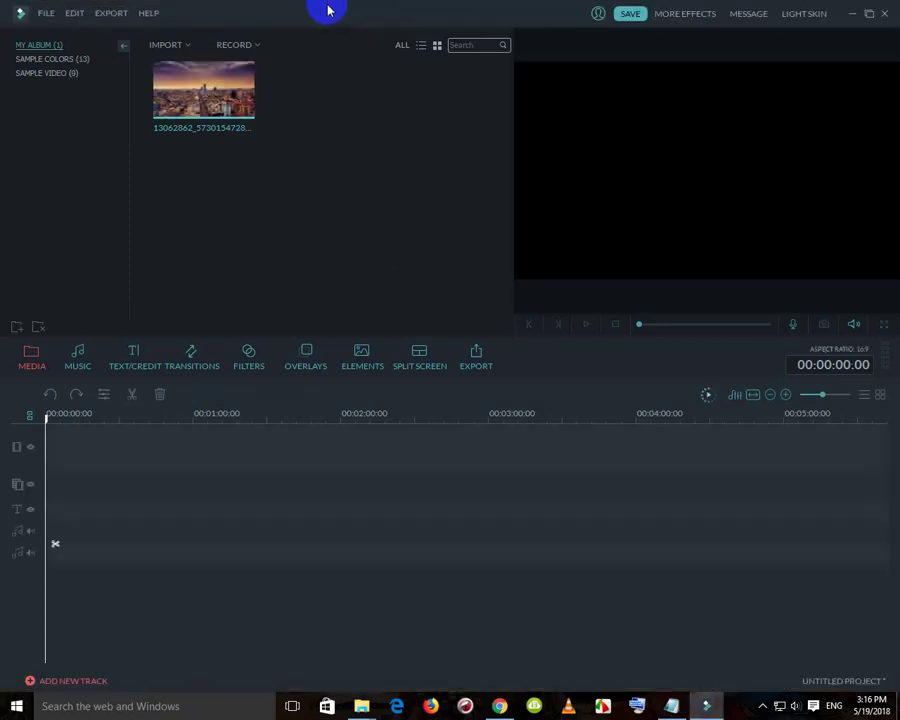
pyautogui.click(449, 395)
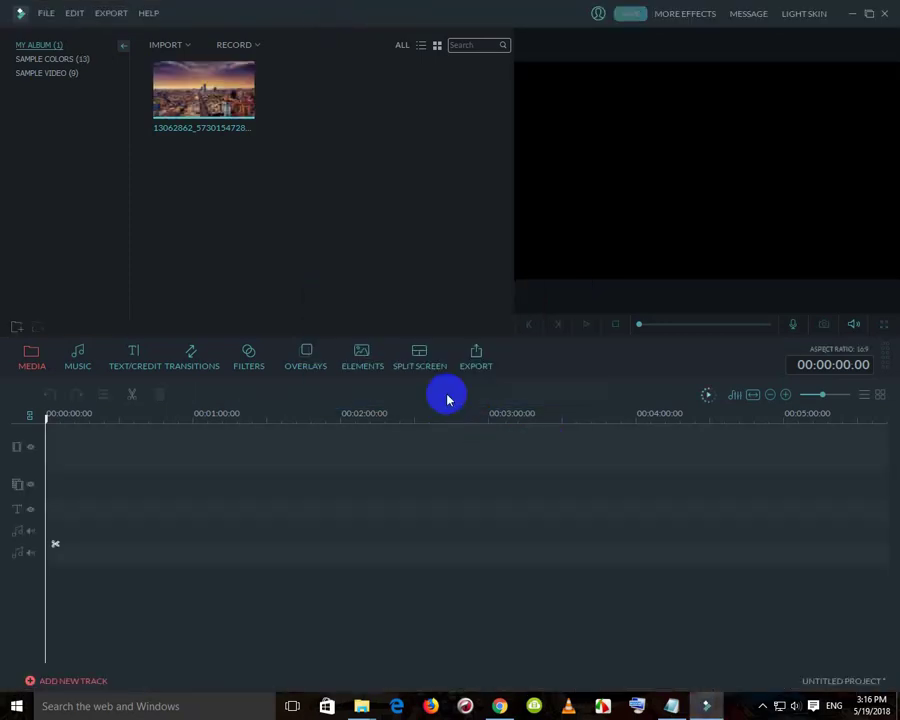
# Step: Dismiss the Message Center and open Filmora's offline activation dialog
pyautogui.click(44, 13)
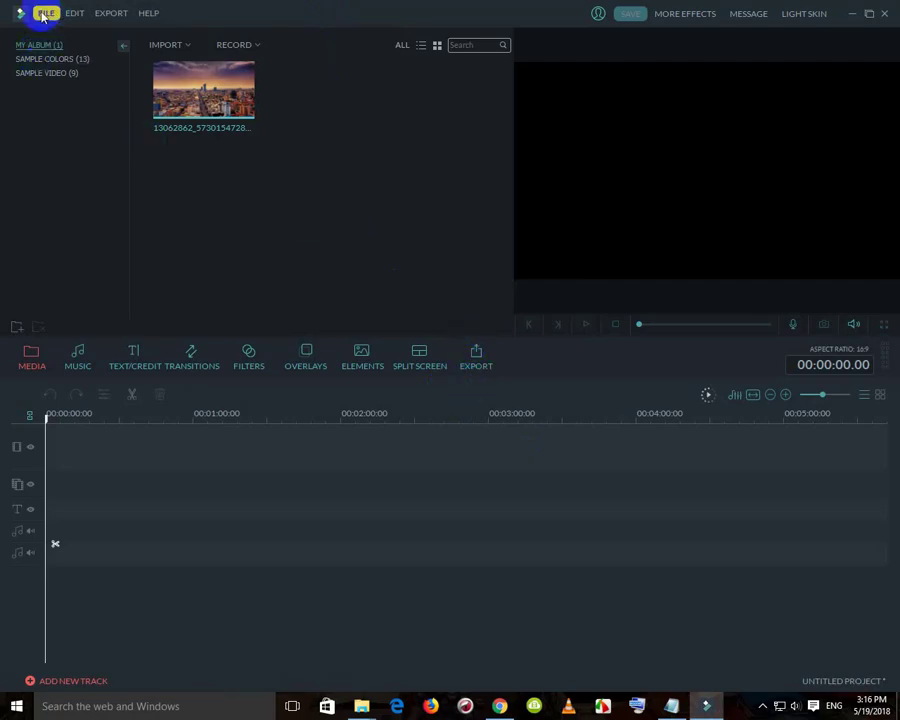
pyautogui.click(148, 13)
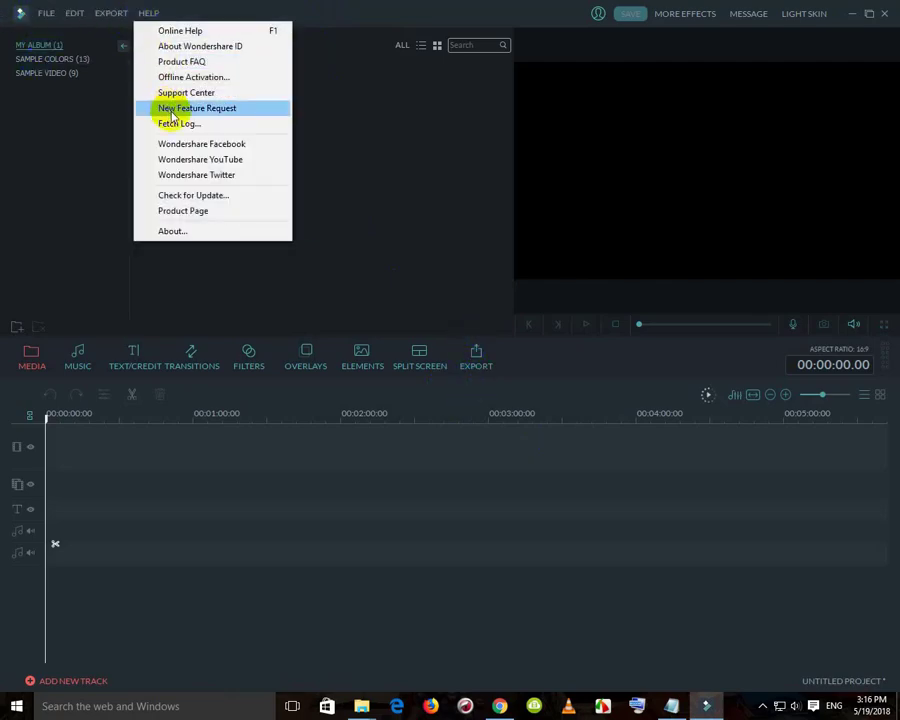
pyautogui.click(195, 77)
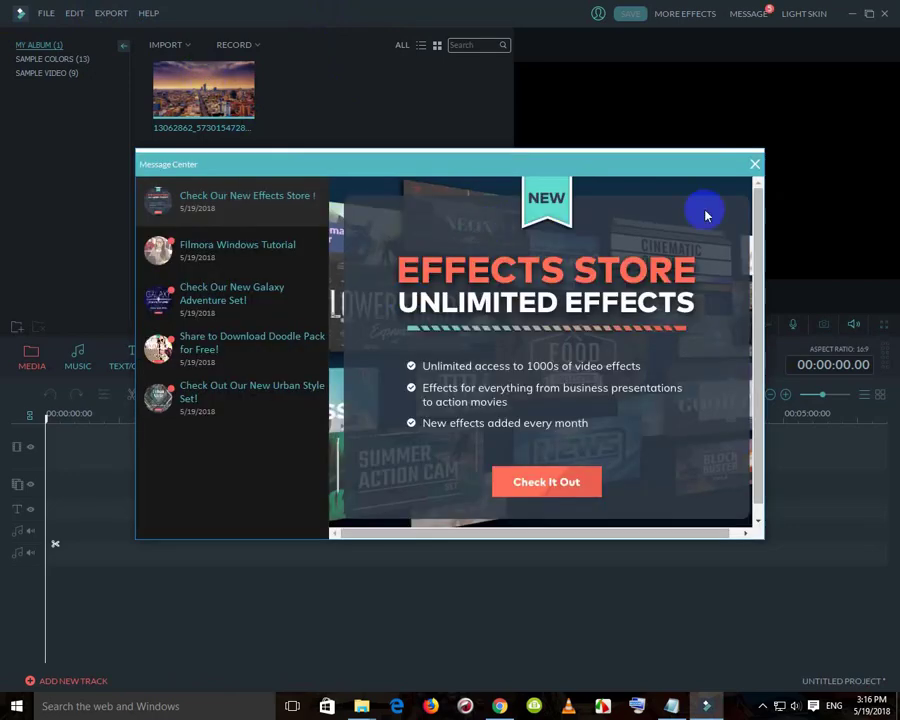
pyautogui.click(754, 164)
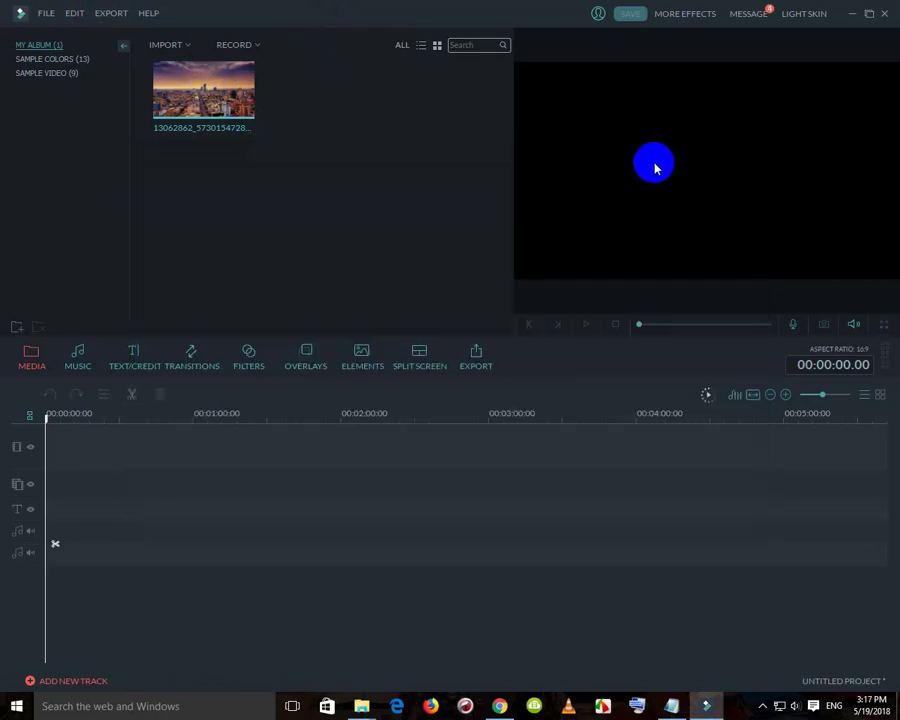
pyautogui.click(148, 14)
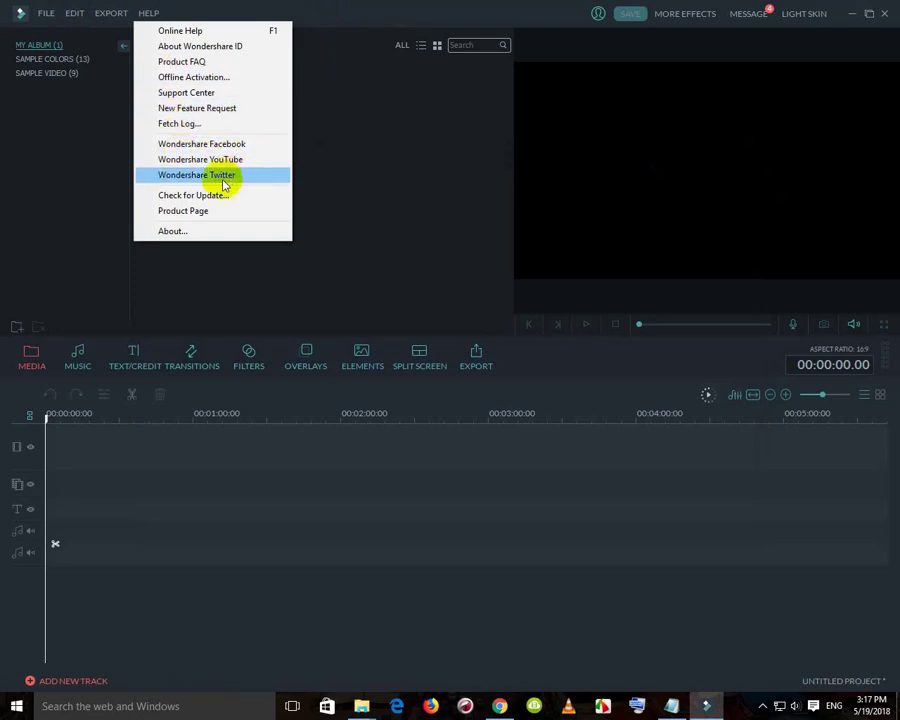
pyautogui.click(201, 79)
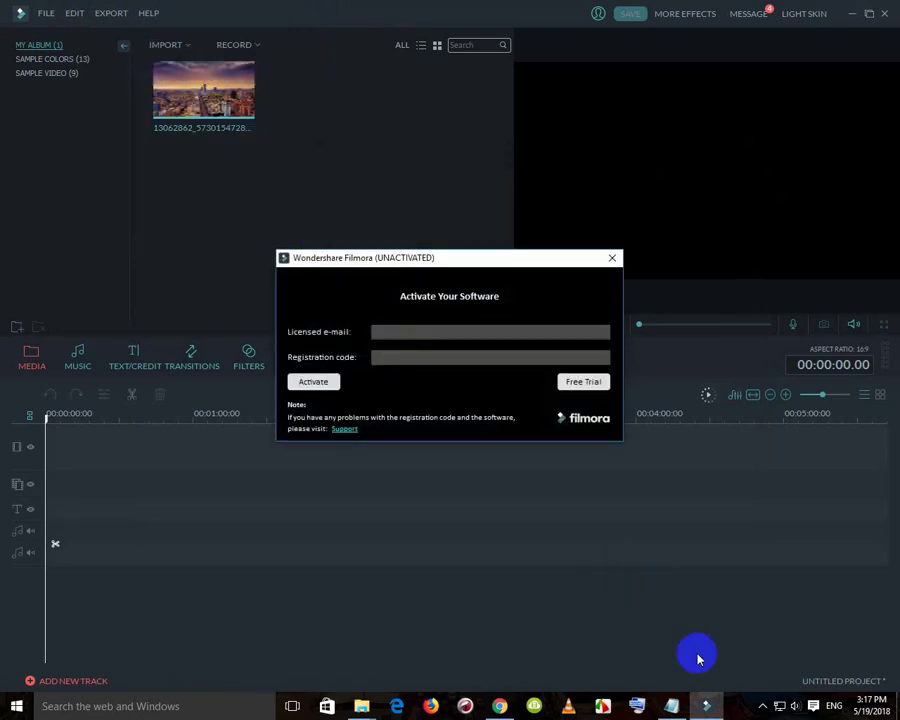
# Step: Copy the first e-mail address from filmora crack keys.txt into the Licensed e-mail field of the activation dialog
pyautogui.click(671, 706)
pyautogui.moveTo(368, 172); pyautogui.dragTo(404, 386)
pyautogui.click(404, 433)
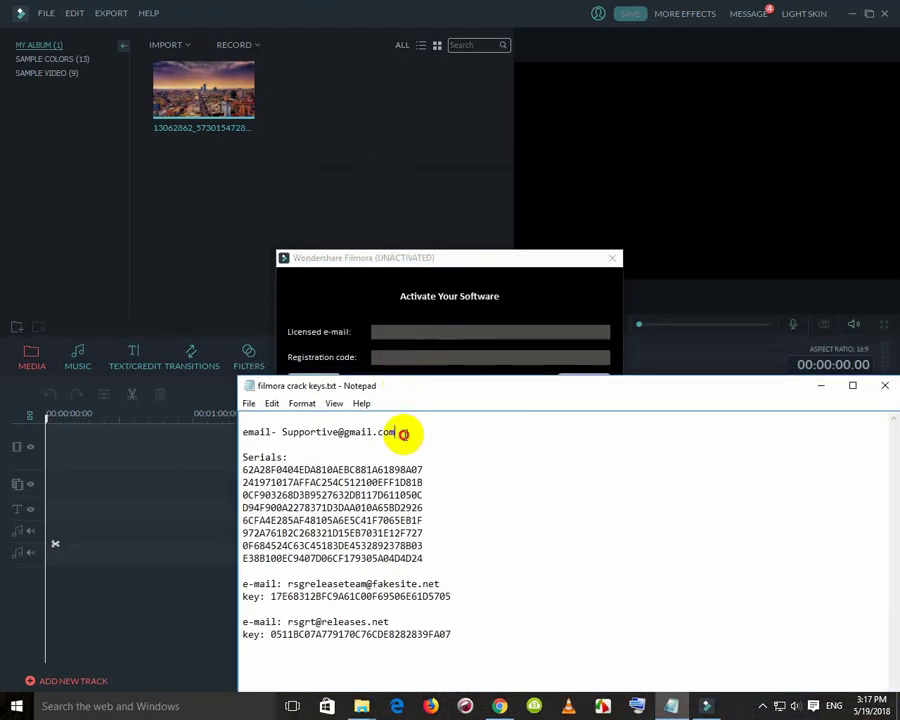
pyautogui.moveTo(404, 433); pyautogui.dragTo(284, 434)
pyautogui.rightClick(285, 434)
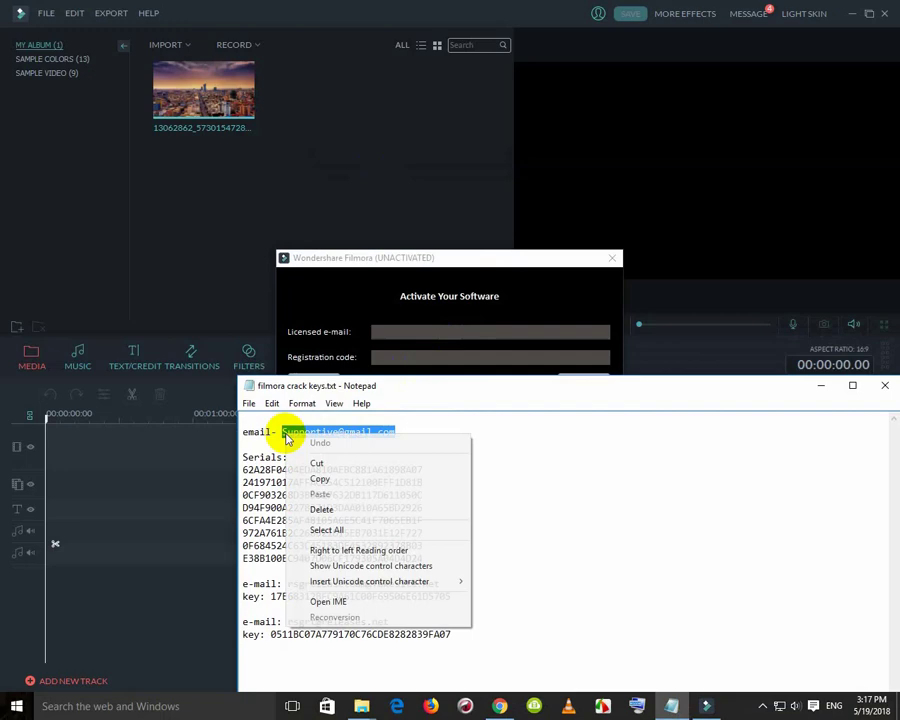
pyautogui.click(327, 485)
pyautogui.moveTo(408, 390); pyautogui.dragTo(376, 476)
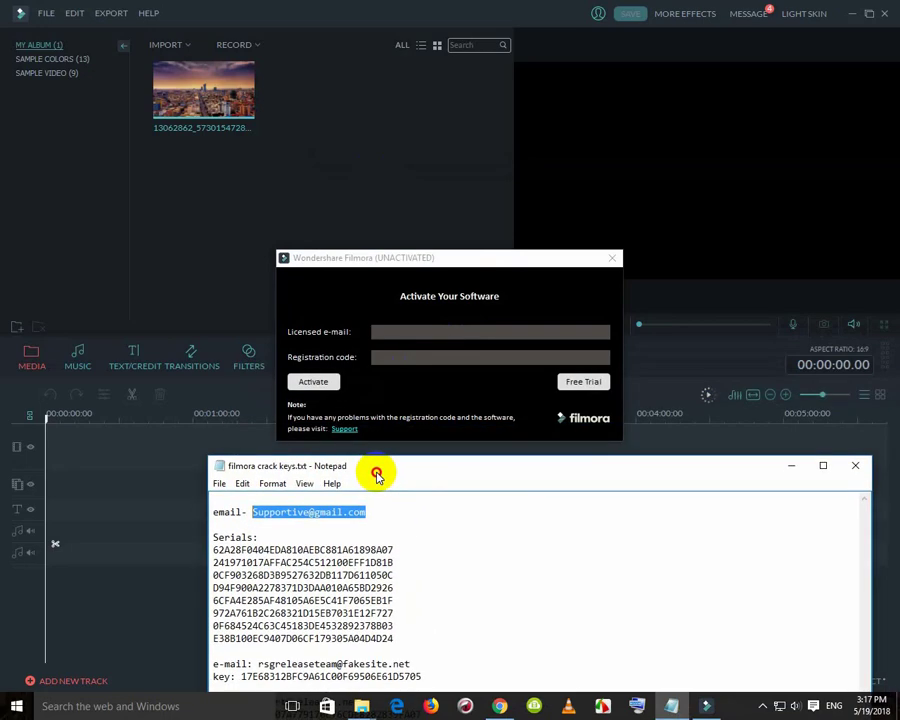
pyautogui.rightClick(392, 328)
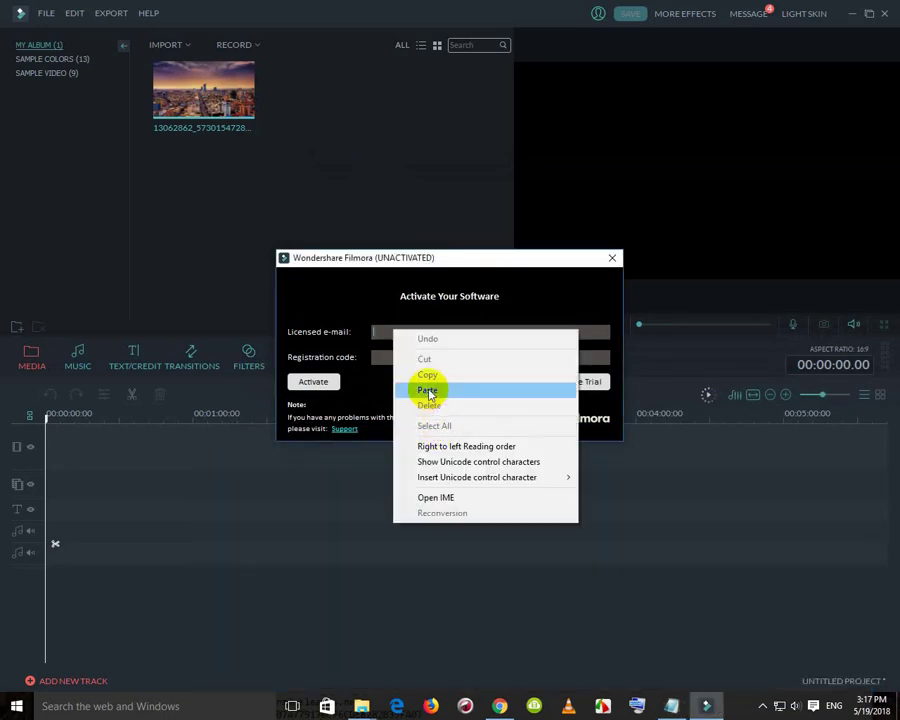
pyautogui.click(429, 391)
# Step: Copy the first serial listed in filmora crack keys.txt into the Registration code field of the activation dialog
pyautogui.click(671, 706)
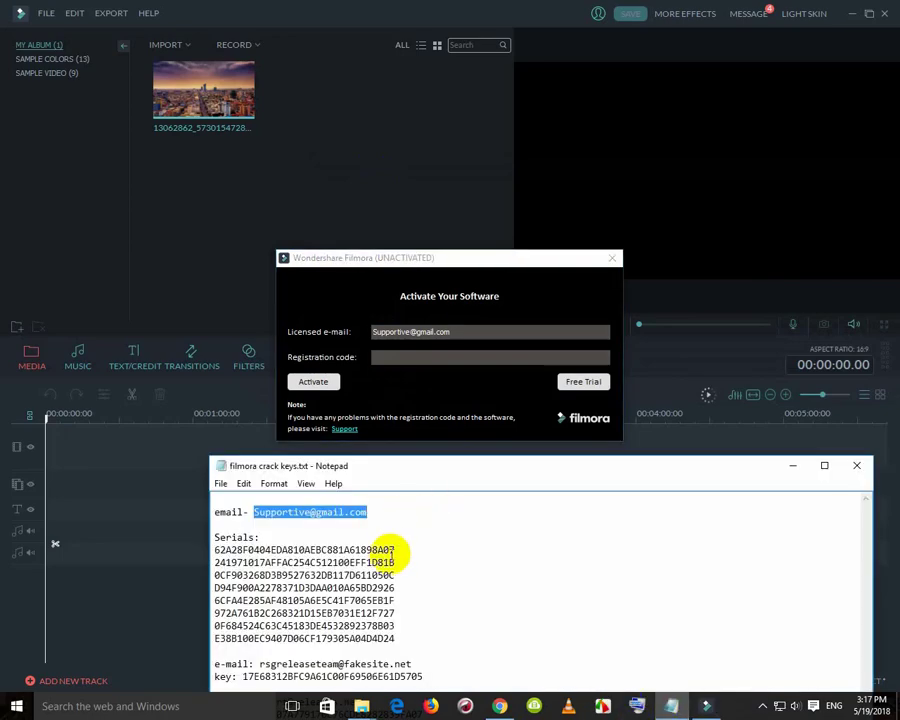
pyautogui.doubleClick(392, 549)
pyautogui.click(354, 548)
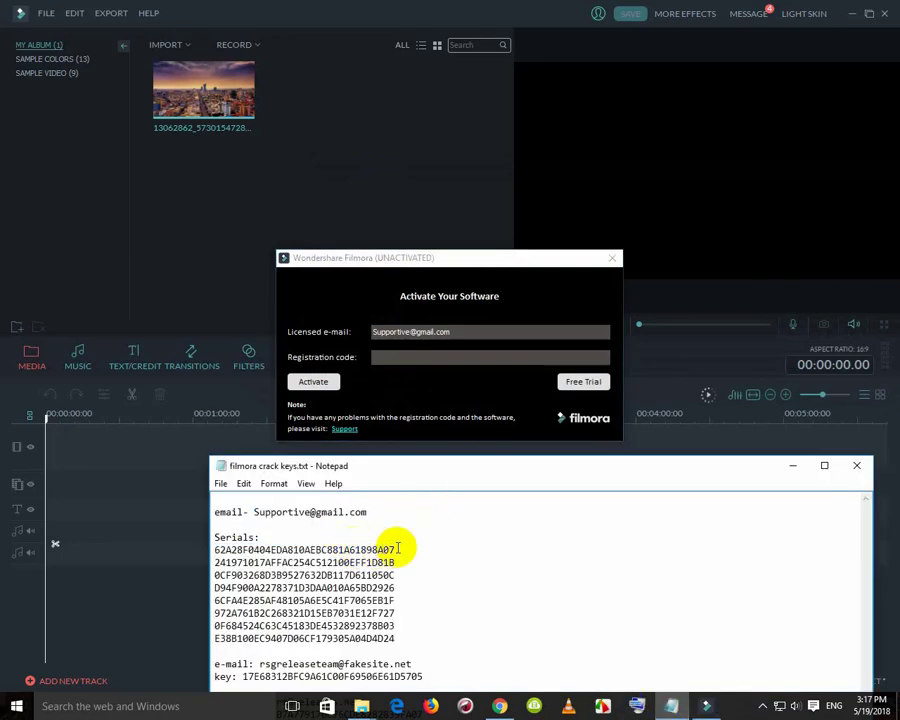
pyautogui.moveTo(394, 549); pyautogui.dragTo(210, 548)
pyautogui.rightClick(216, 549)
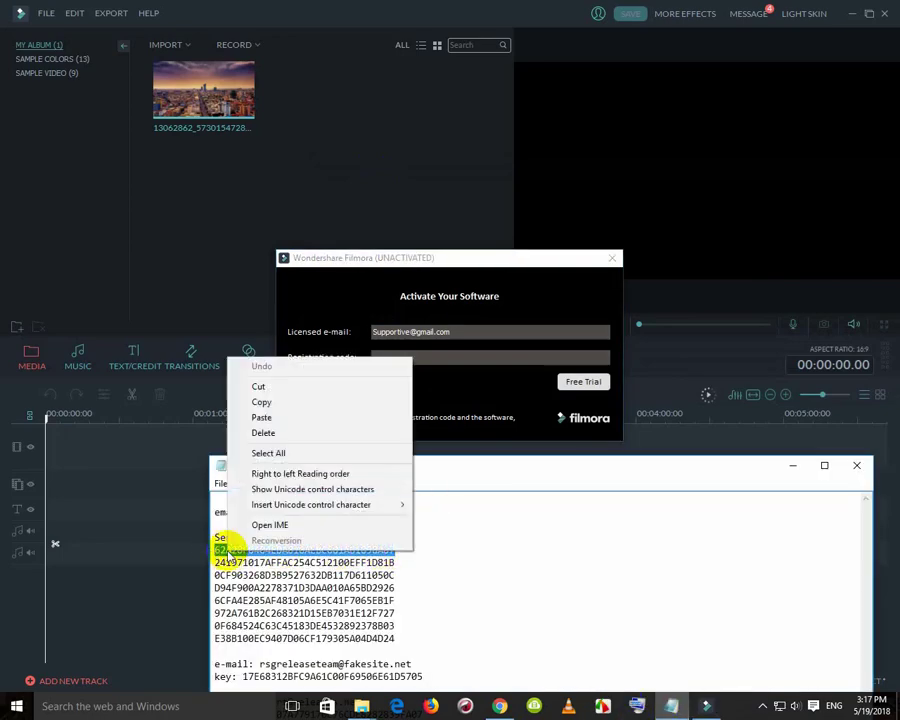
pyautogui.click(262, 402)
pyautogui.click(392, 356)
pyautogui.rightClick(394, 357)
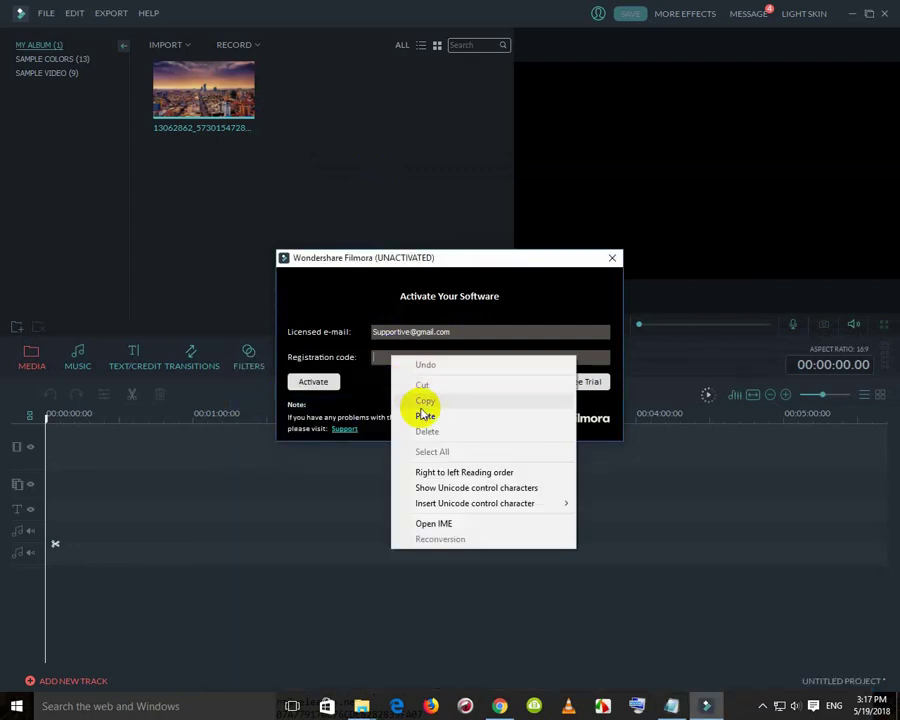
pyautogui.click(421, 415)
# Step: Try to activate Filmora with the entered e-mail and registration code, and close the activation dialog
pyautogui.click(313, 381)
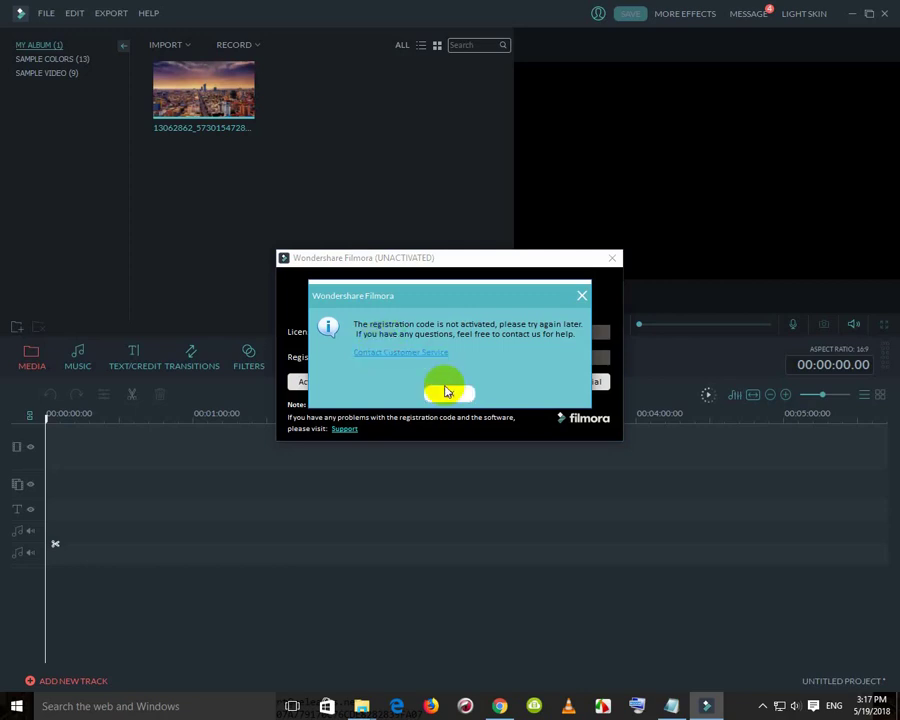
pyautogui.click(456, 393)
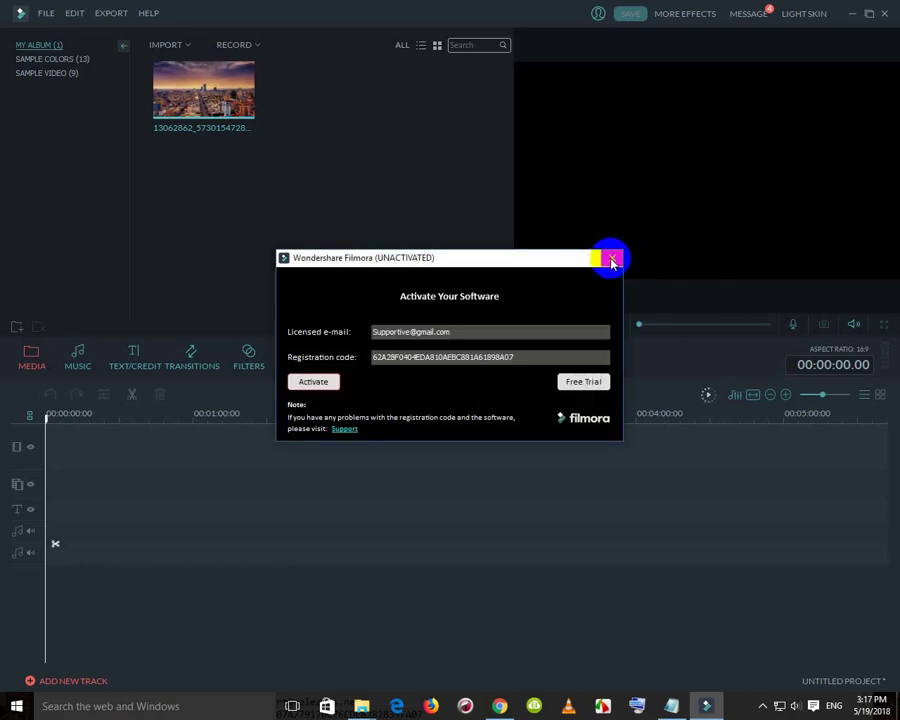
pyautogui.click(612, 261)
# Step: Minimize Filmora, refresh the desktop and open the list of installed programs from This PC in a maximized window
pyautogui.click(855, 16)
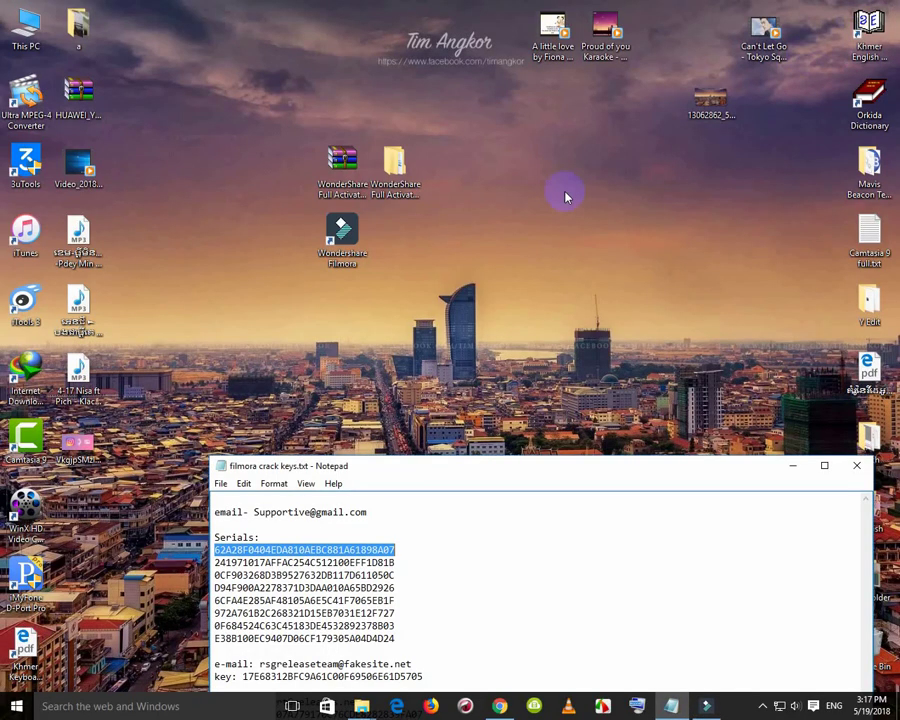
pyautogui.rightClick(526, 176)
pyautogui.click(545, 216)
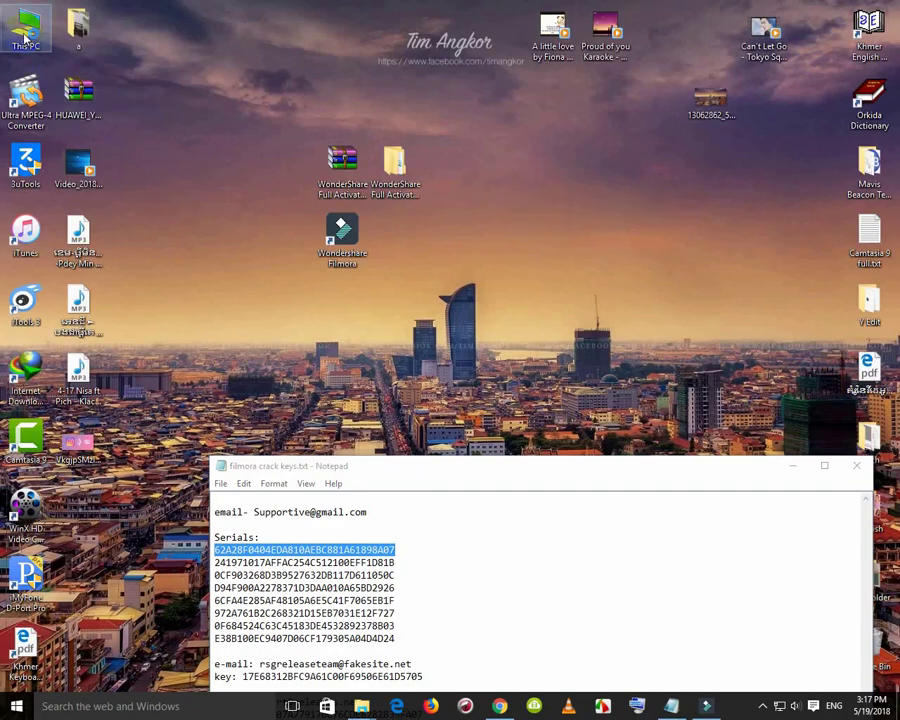
pyautogui.doubleClick(25, 32)
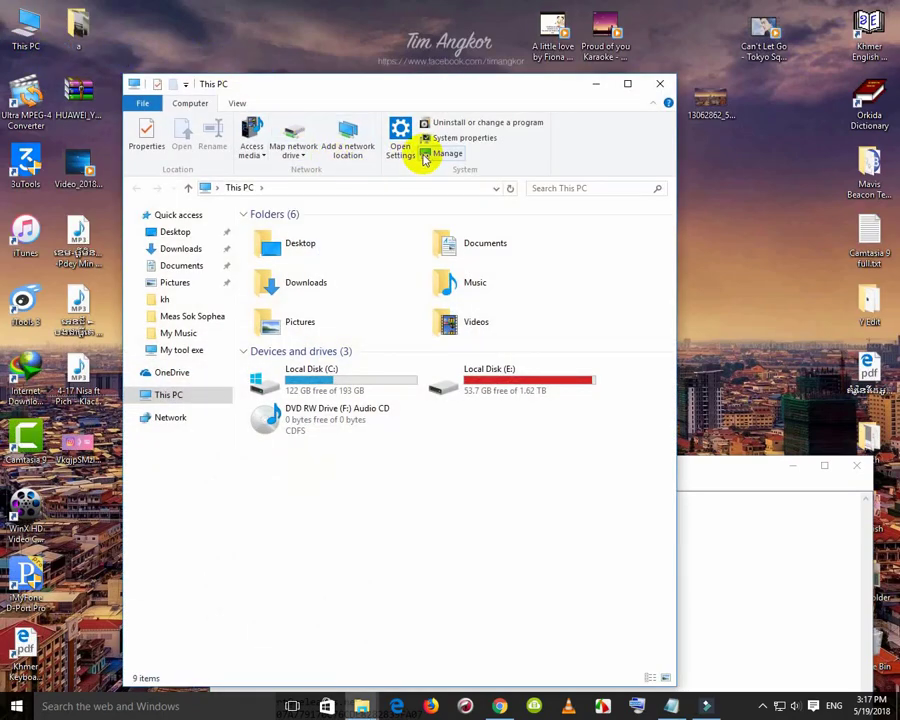
pyautogui.doubleClick(185, 105)
pyautogui.click(192, 103)
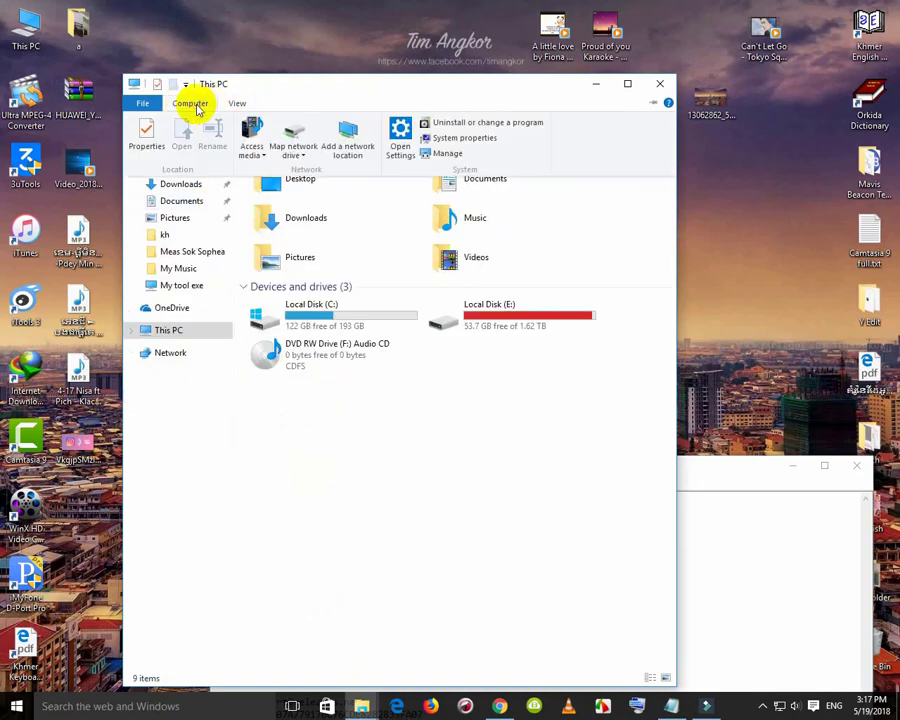
pyautogui.click(462, 122)
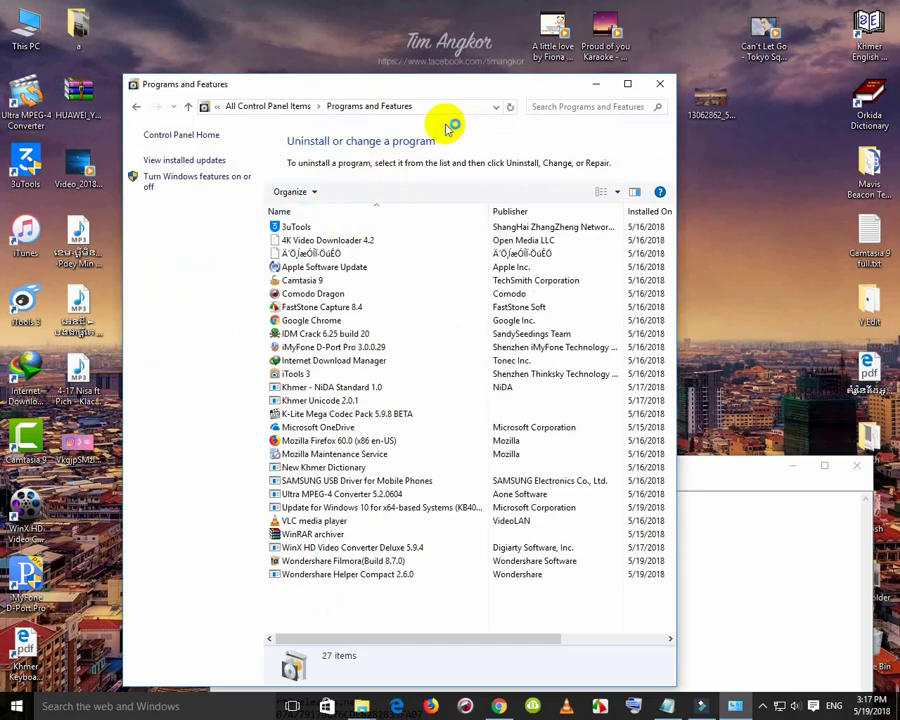
pyautogui.click(628, 84)
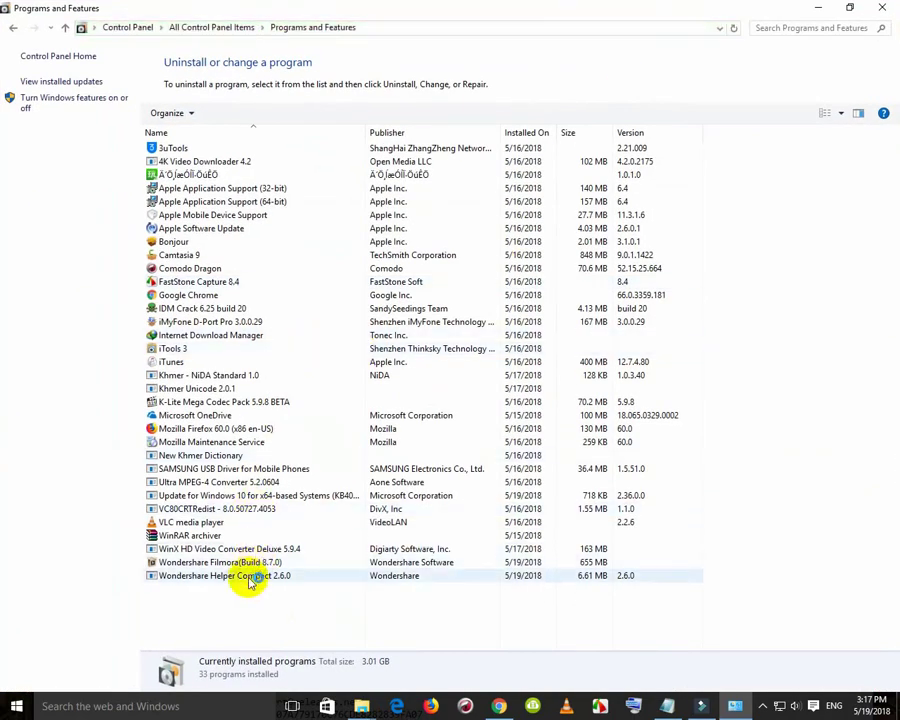
# Step: Uninstall Wondershare Helper Compact 2.6.0, confirming its complete removal, and close the Programs and Features window
pyautogui.click(201, 577)
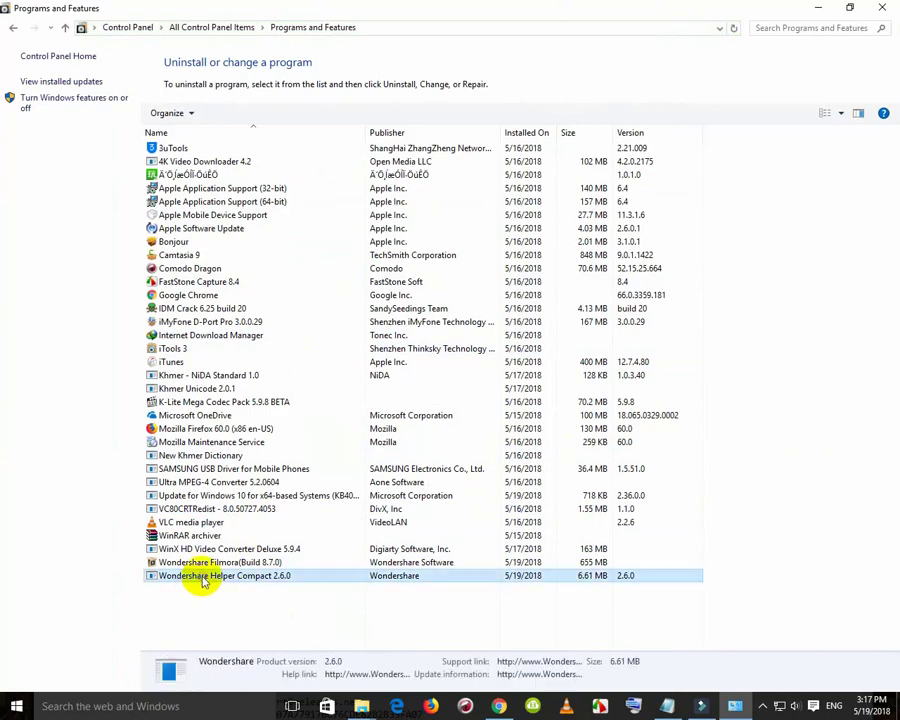
pyautogui.rightClick(258, 579)
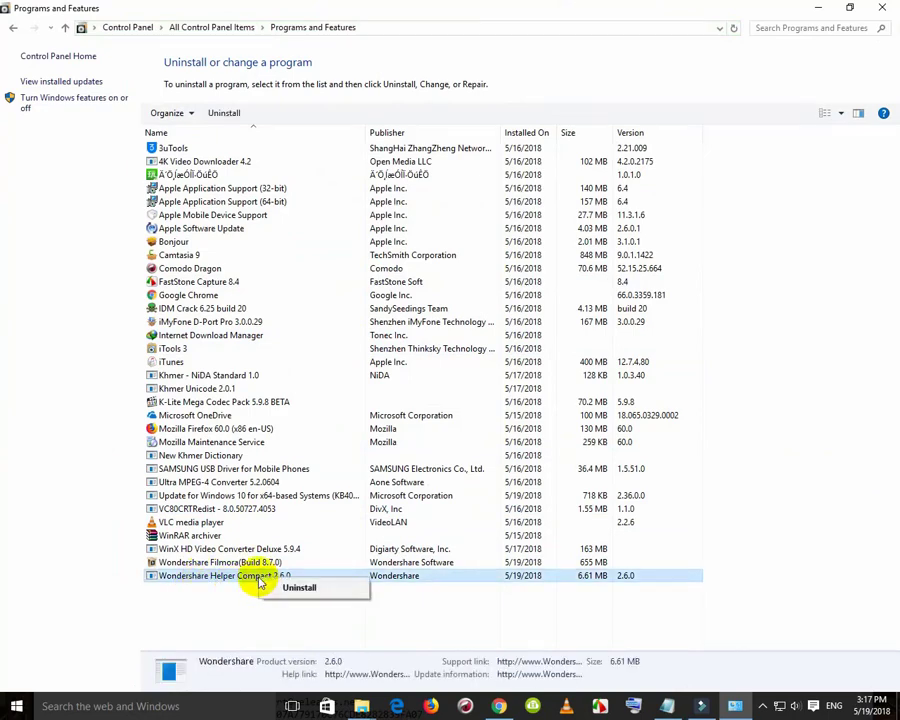
pyautogui.click(215, 590)
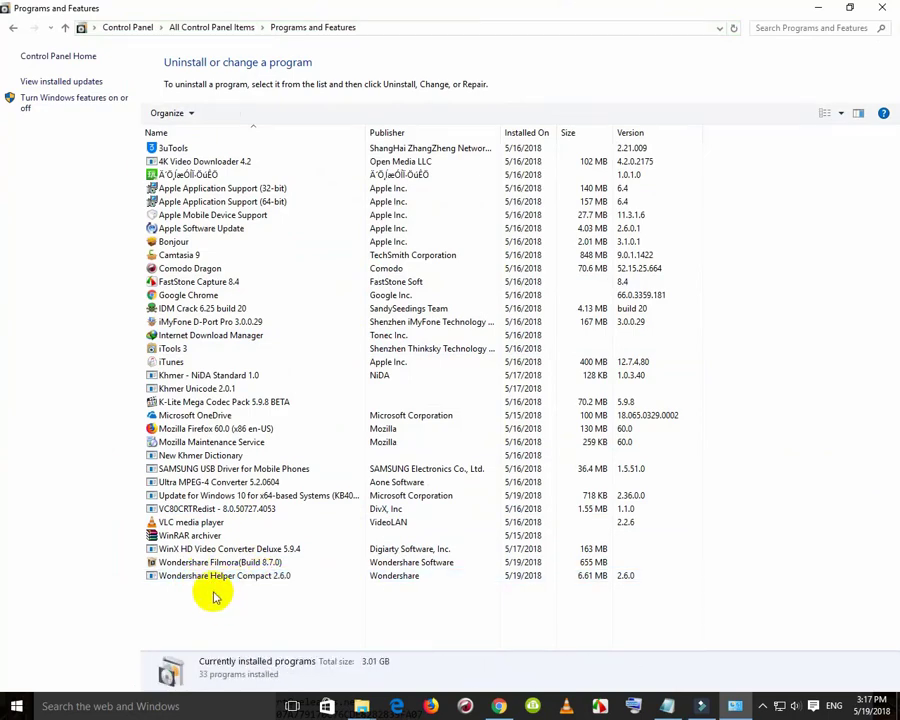
pyautogui.click(212, 580)
pyautogui.rightClick(268, 586)
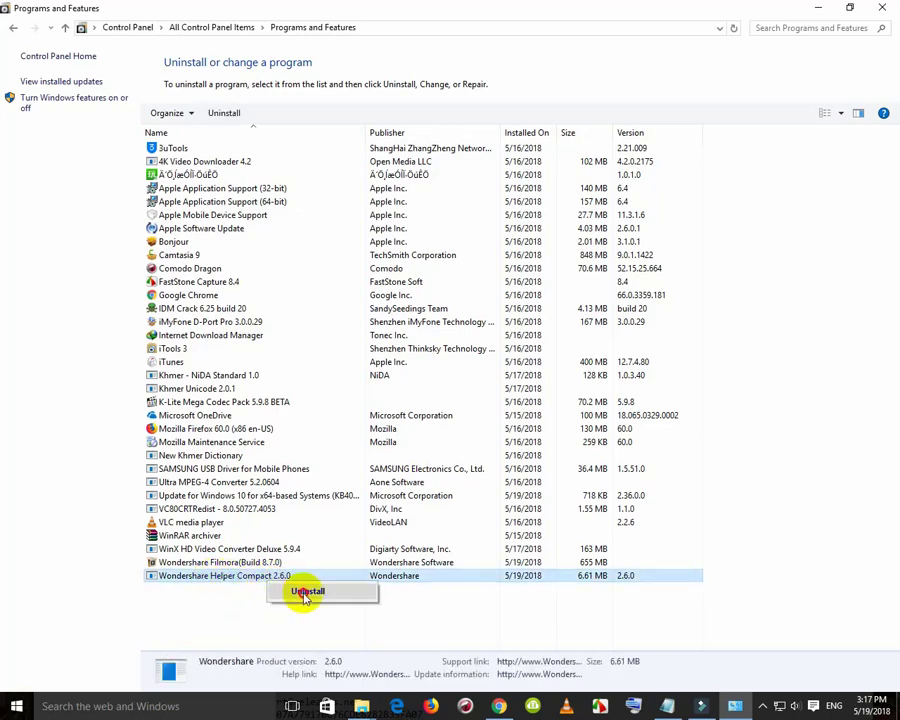
pyautogui.click(303, 590)
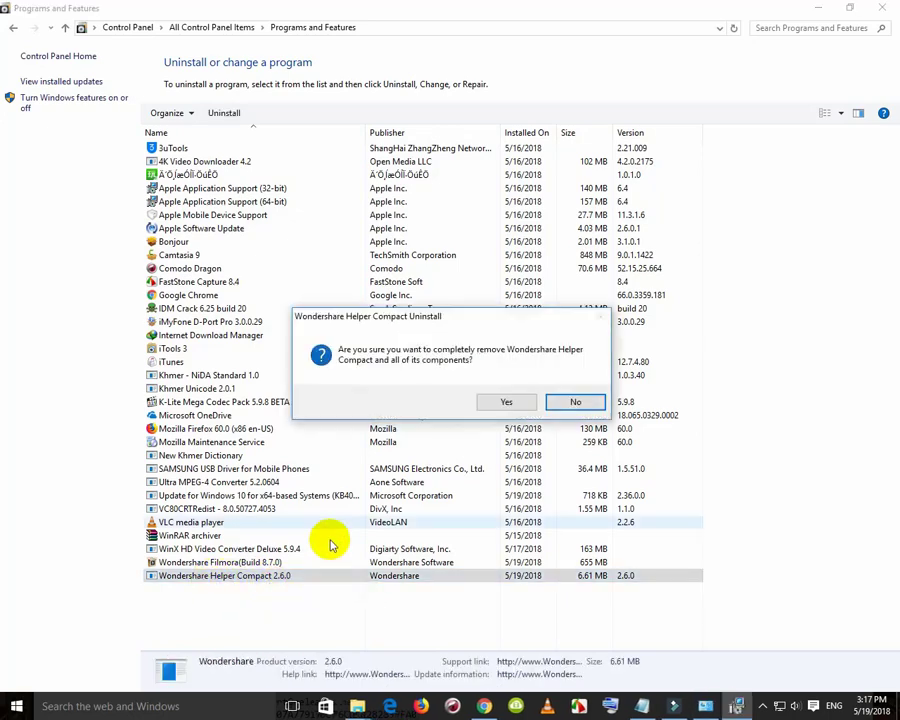
pyautogui.click(515, 402)
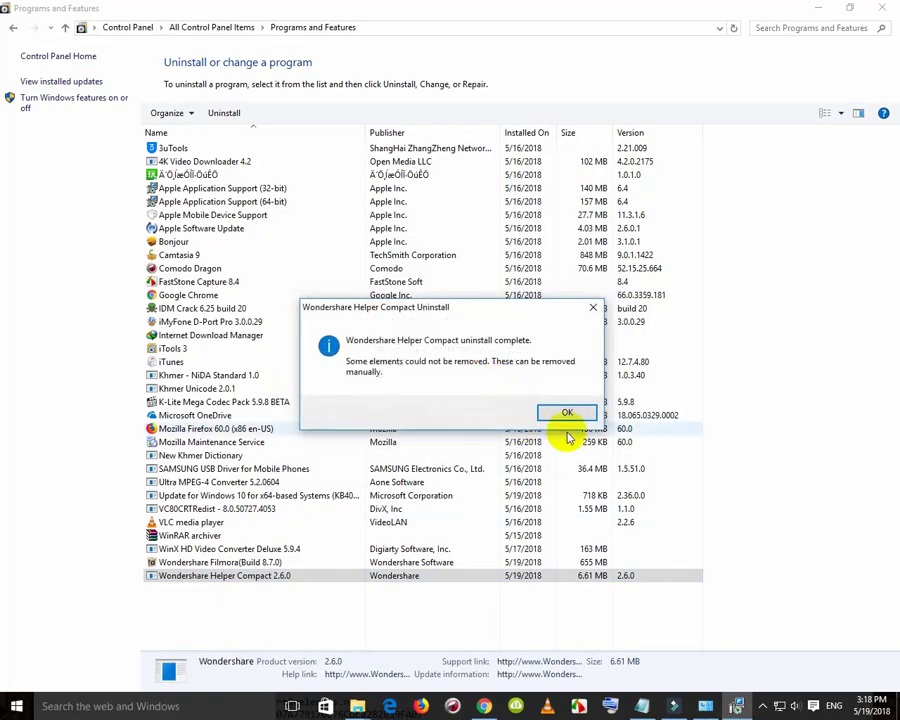
pyautogui.click(567, 412)
pyautogui.click(880, 7)
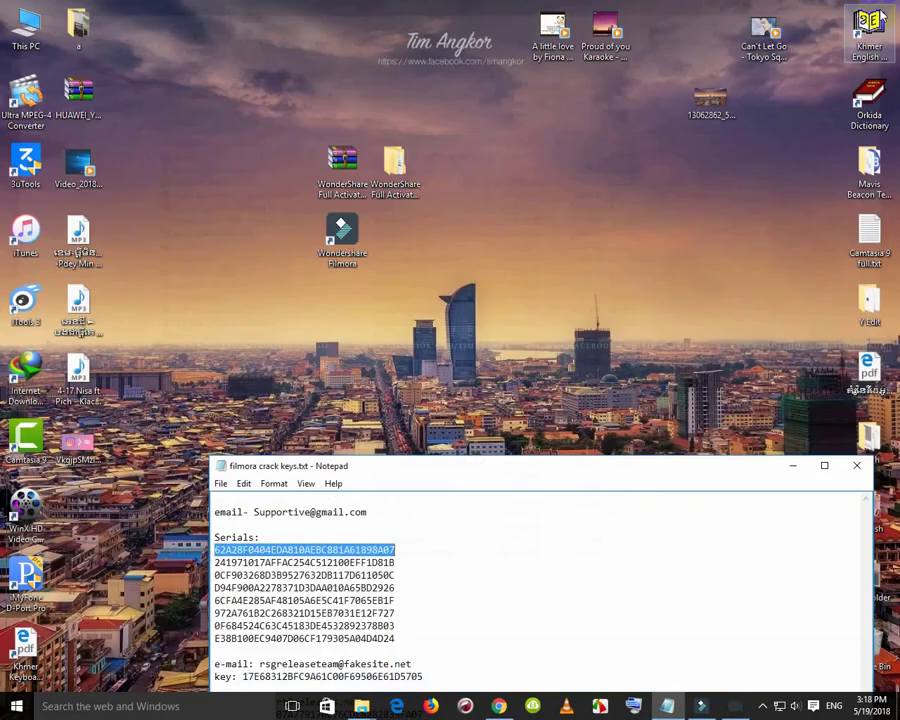
# Step: Refresh the desktop, switch back to Filmora and reopen its offline activation dialog
pyautogui.rightClick(468, 116)
pyautogui.click(506, 156)
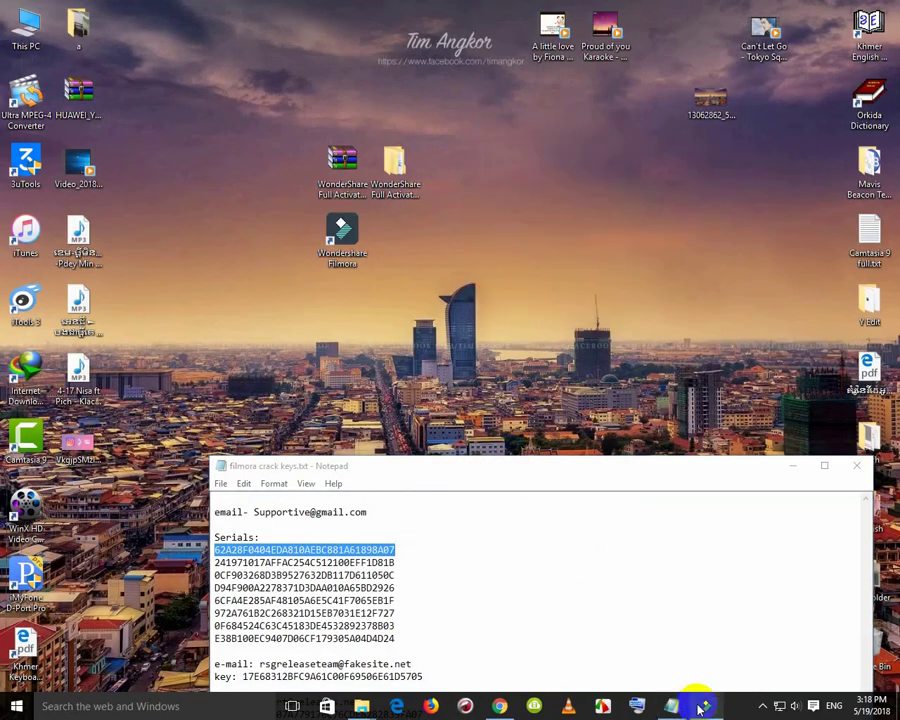
pyautogui.click(704, 706)
pyautogui.click(148, 12)
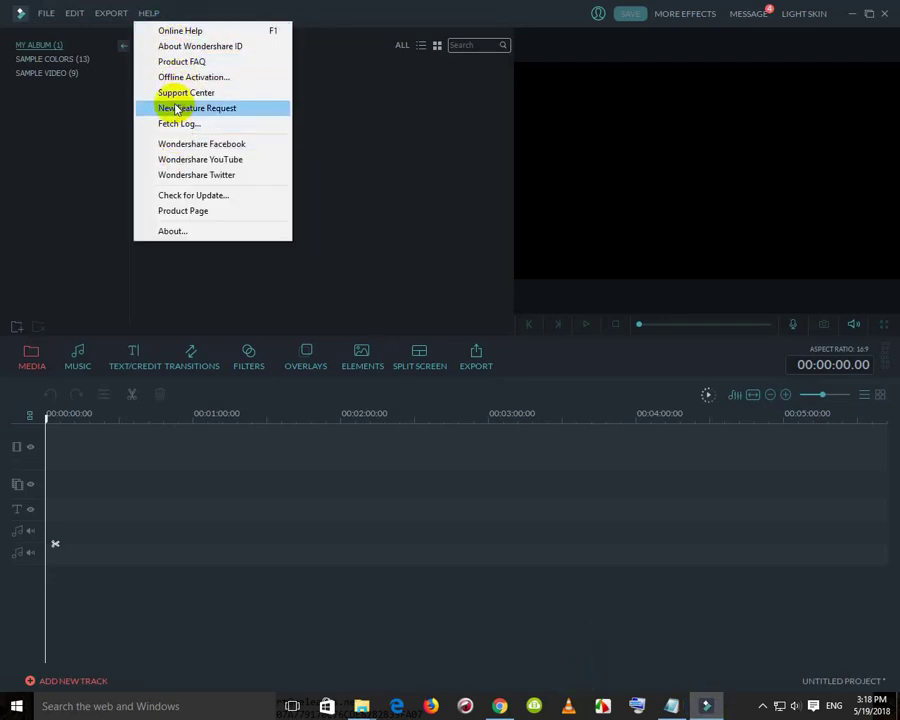
pyautogui.click(178, 77)
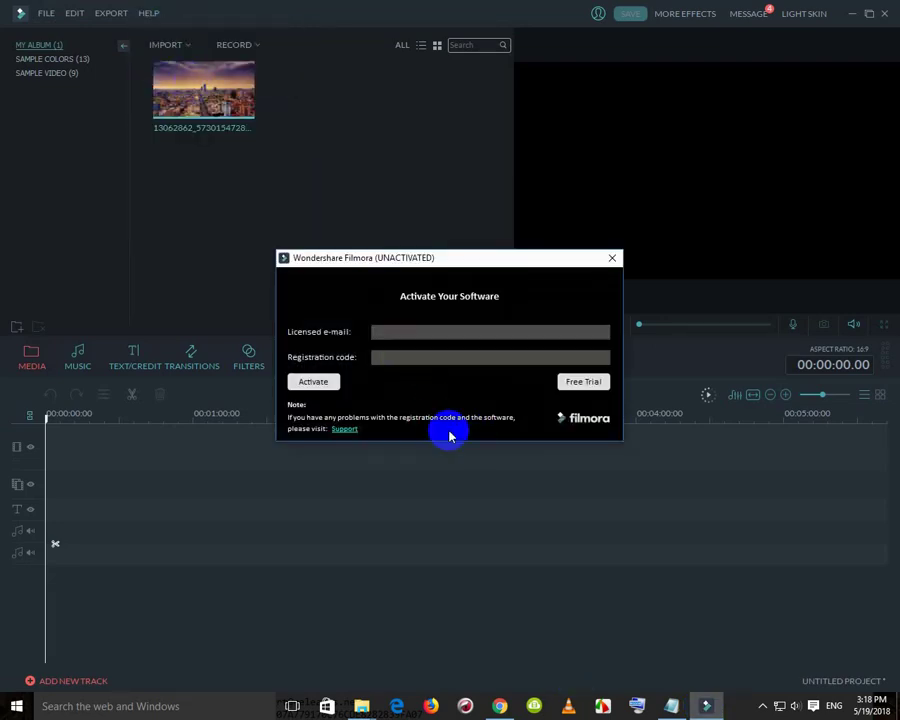
# Step: Paste the previously copied serial into the Registration code field of the reopened activation dialog
pyautogui.click(671, 706)
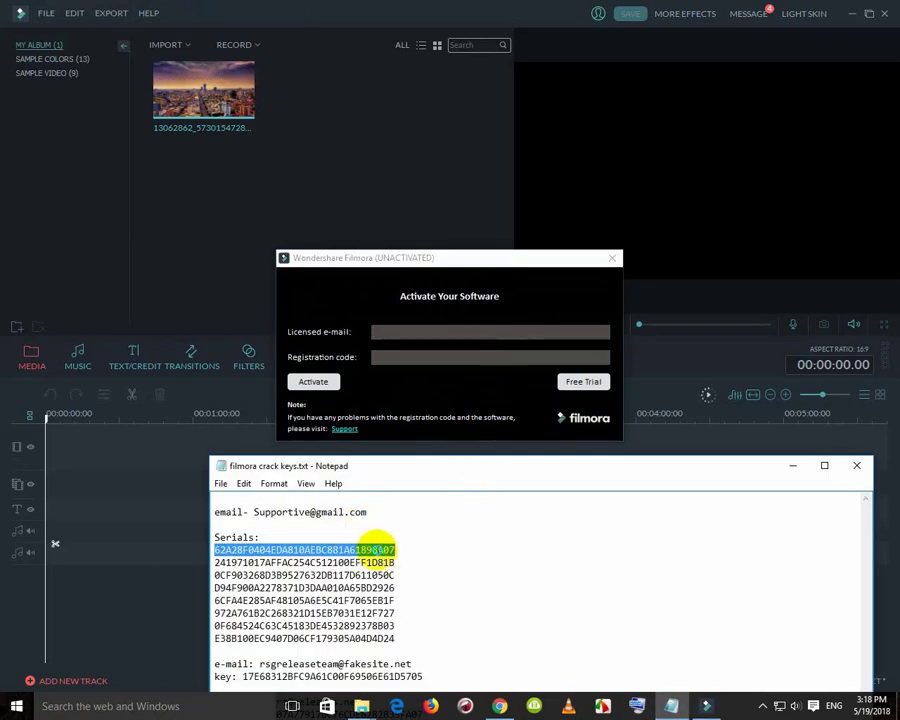
pyautogui.rightClick(374, 357)
pyautogui.click(400, 361)
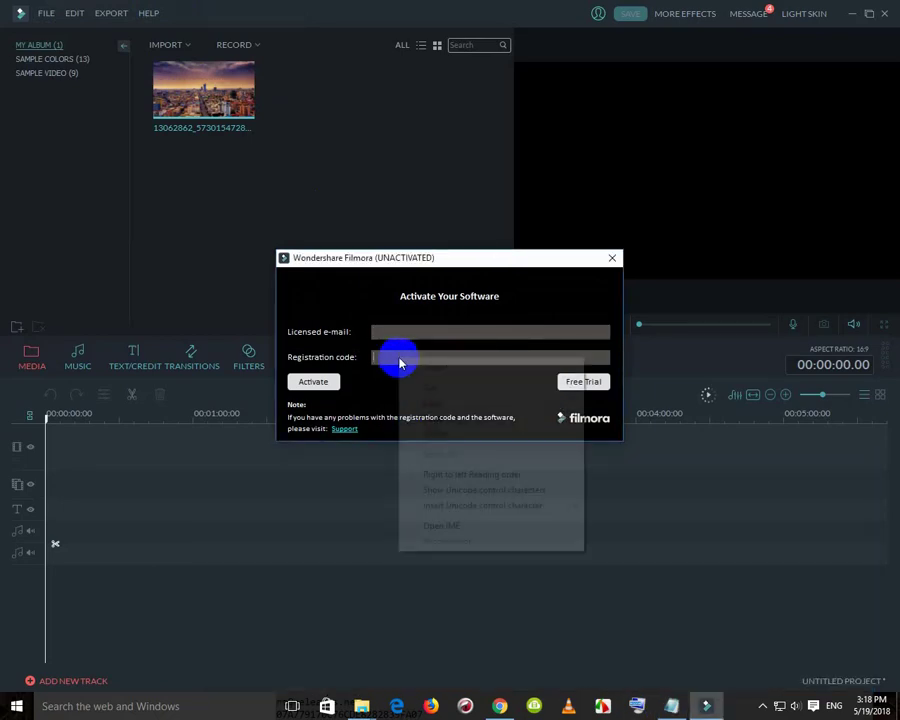
pyautogui.click(432, 420)
# Step: Copy the first e-mail address from filmora crack keys.txt into the empty Licensed e-mail field
pyautogui.click(671, 706)
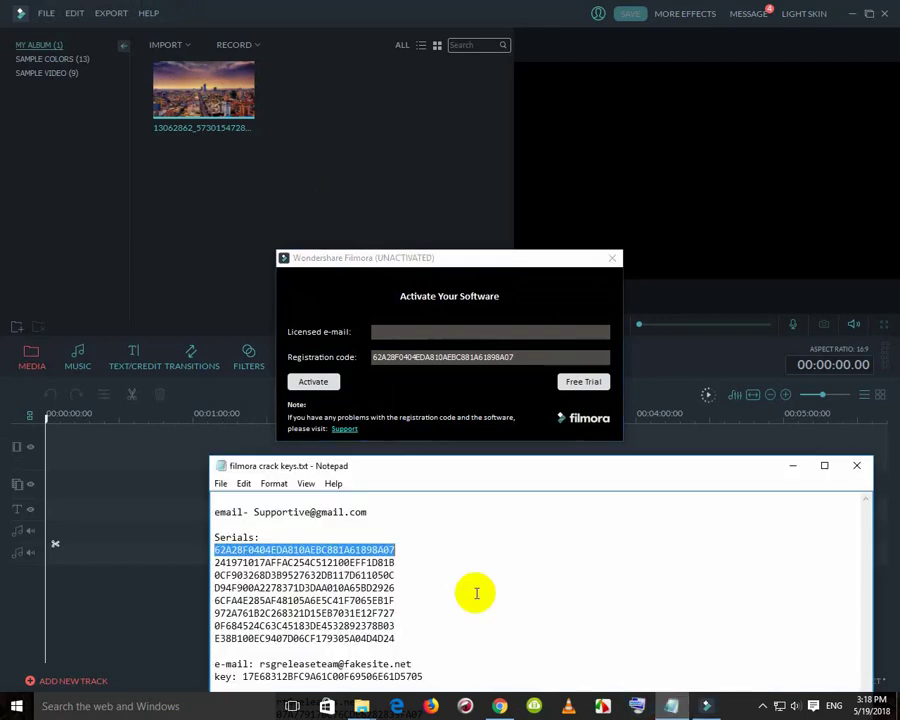
pyautogui.moveTo(367, 512); pyautogui.dragTo(270, 512)
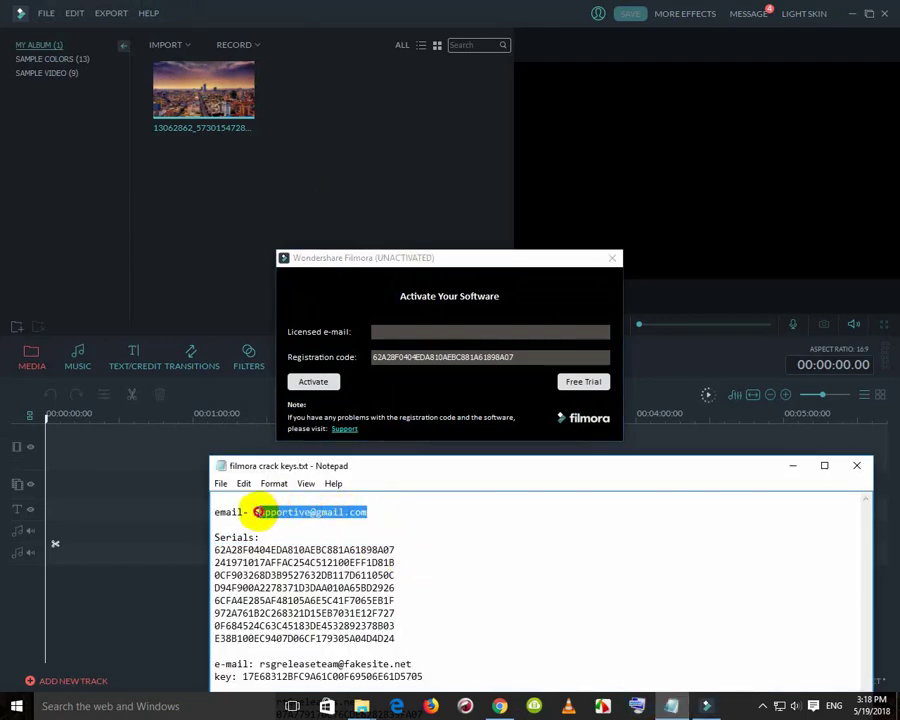
pyautogui.rightClick(252, 512)
pyautogui.click(300, 358)
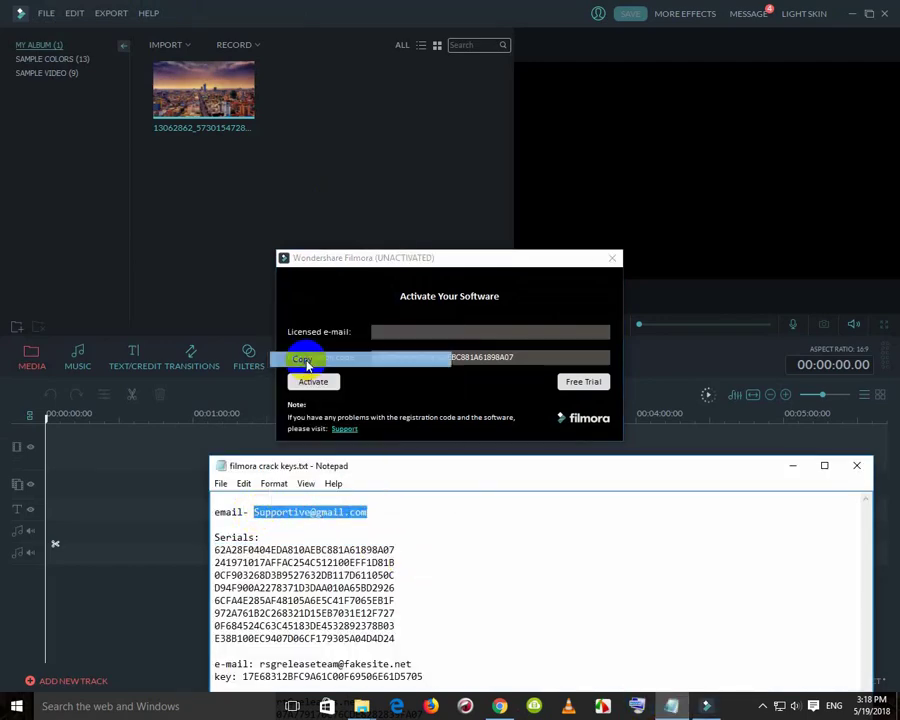
pyautogui.click(393, 336)
pyautogui.rightClick(391, 331)
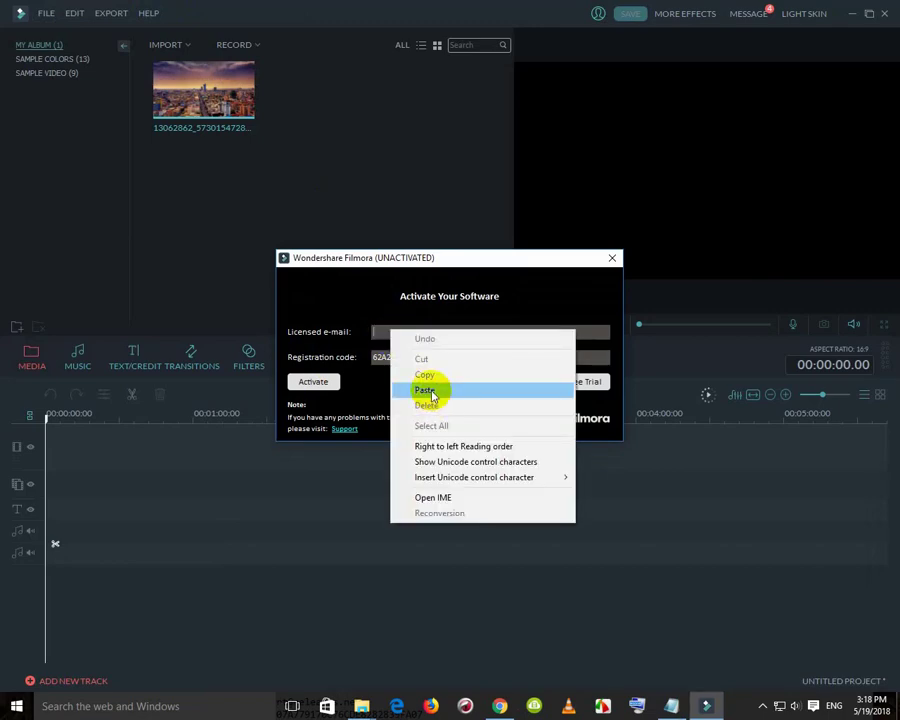
pyautogui.click(425, 390)
# Step: Activate Filmora with the entered details, look through the registration web page in the browser and close it
pyautogui.click(313, 382)
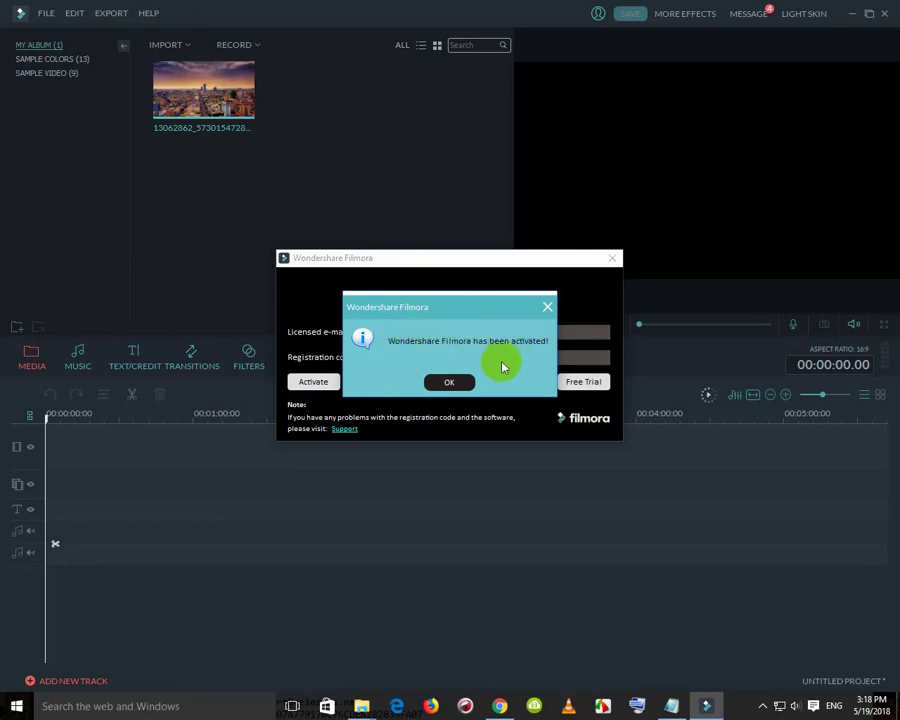
pyautogui.click(449, 382)
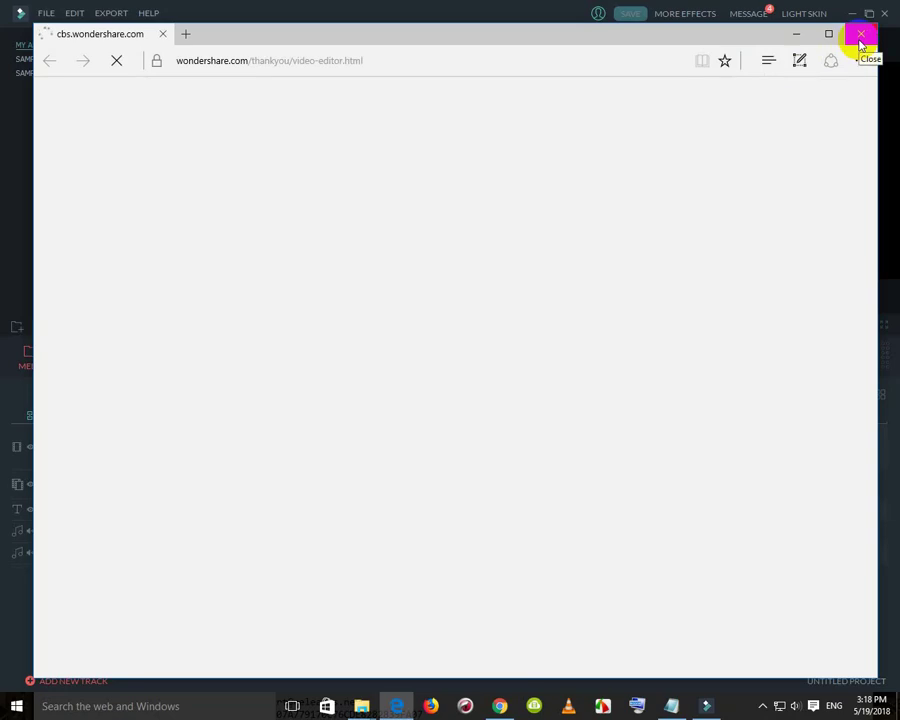
pyautogui.scroll(-3, 285, 285)
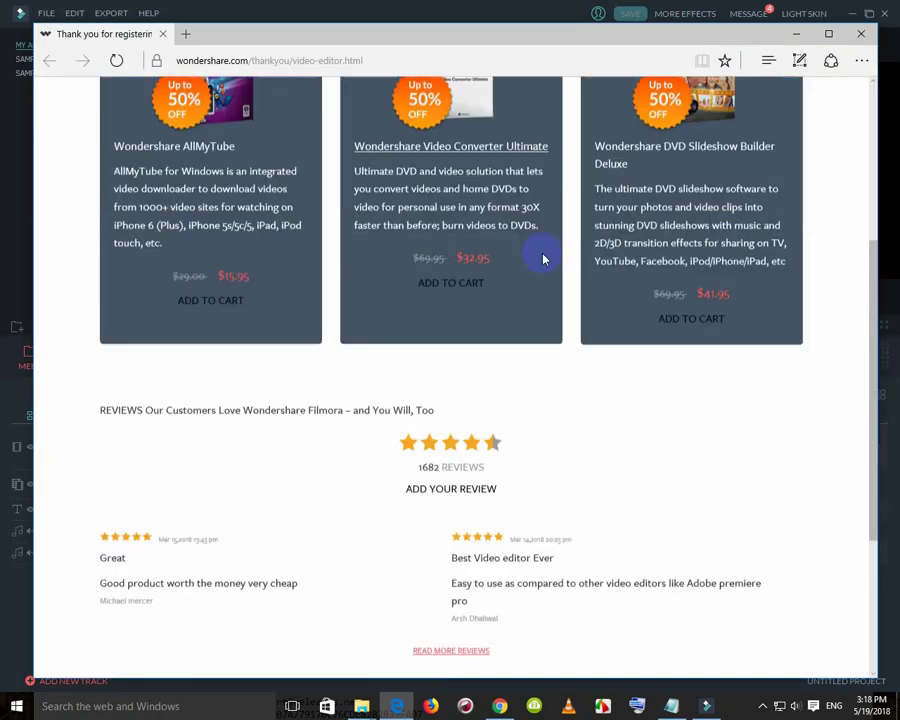
pyautogui.scroll(4, 538, 257)
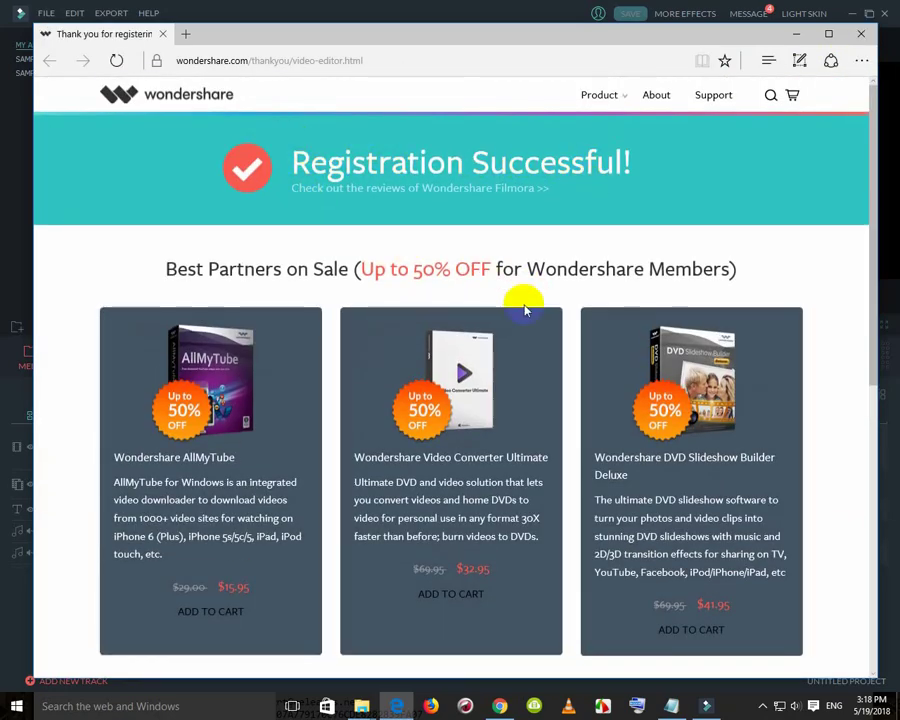
pyautogui.scroll(-4, 340, 340)
pyautogui.scroll(5, 759, 237)
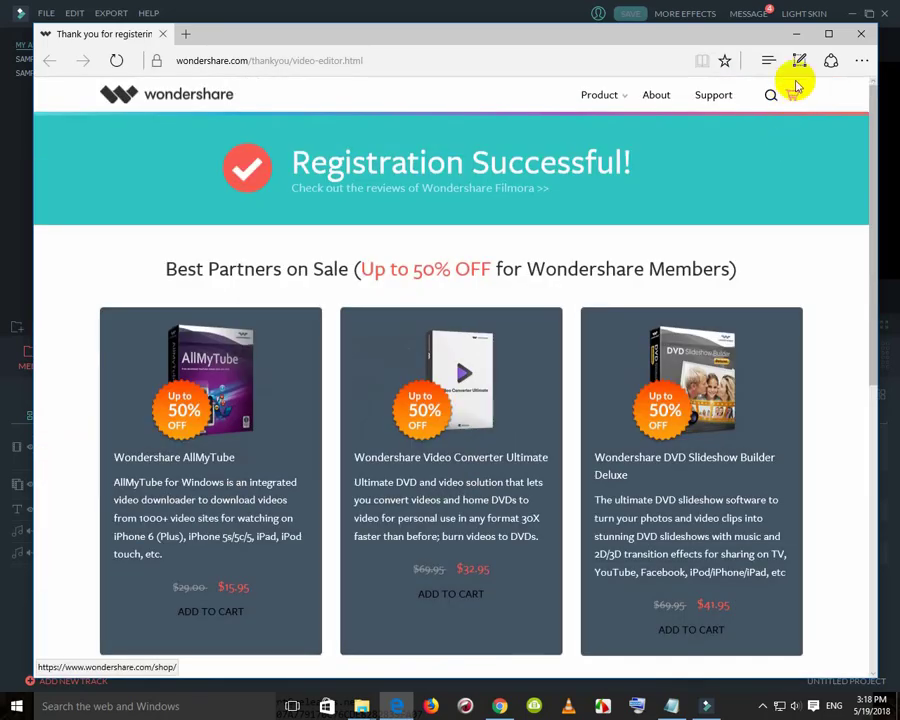
pyautogui.click(861, 40)
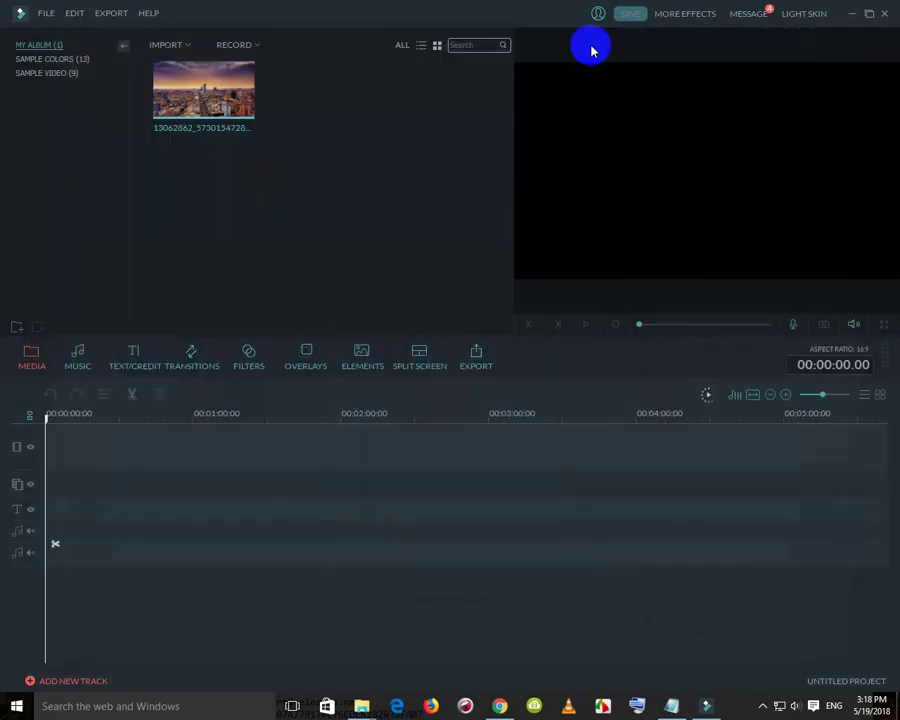
# Step: Reopen Filmora's offline activation dialog, check the registration fields to verify the activation, and close the dialog
pyautogui.click(155, 15)
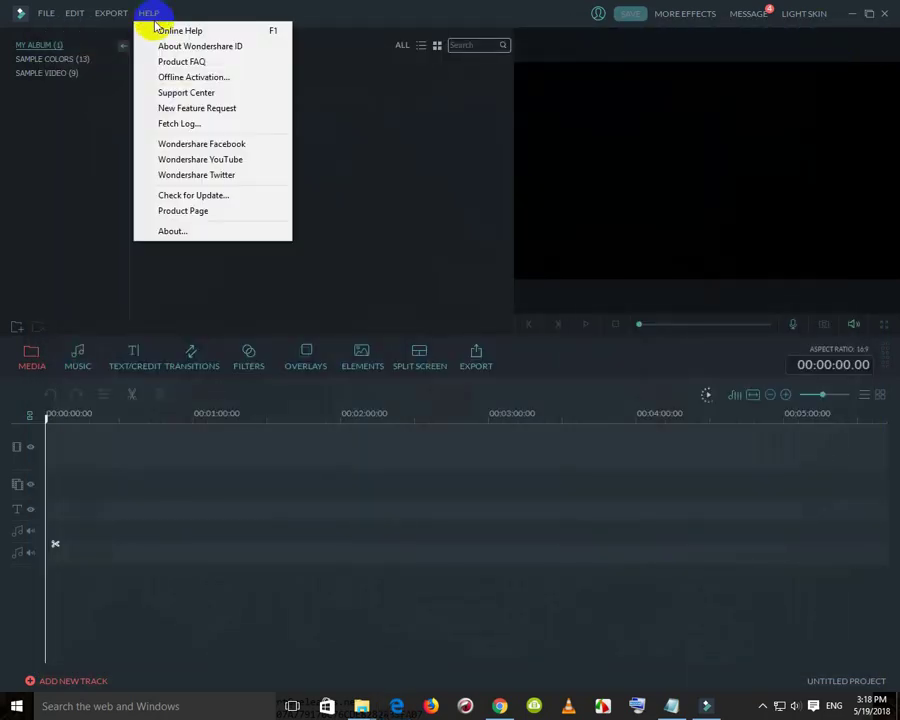
pyautogui.click(183, 80)
pyautogui.moveTo(401, 258); pyautogui.dragTo(368, 193)
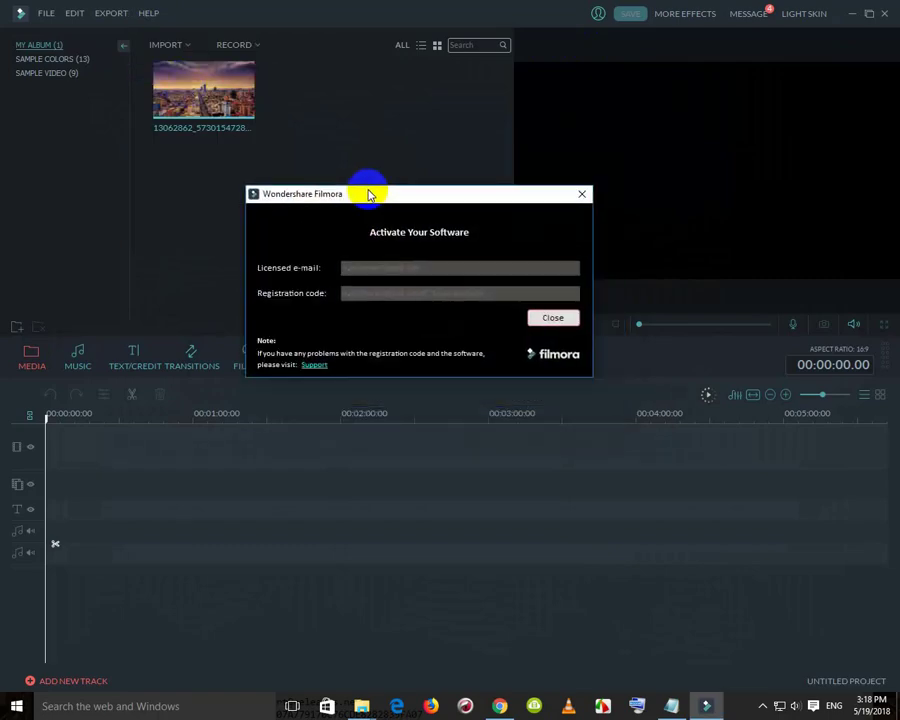
pyautogui.click(581, 195)
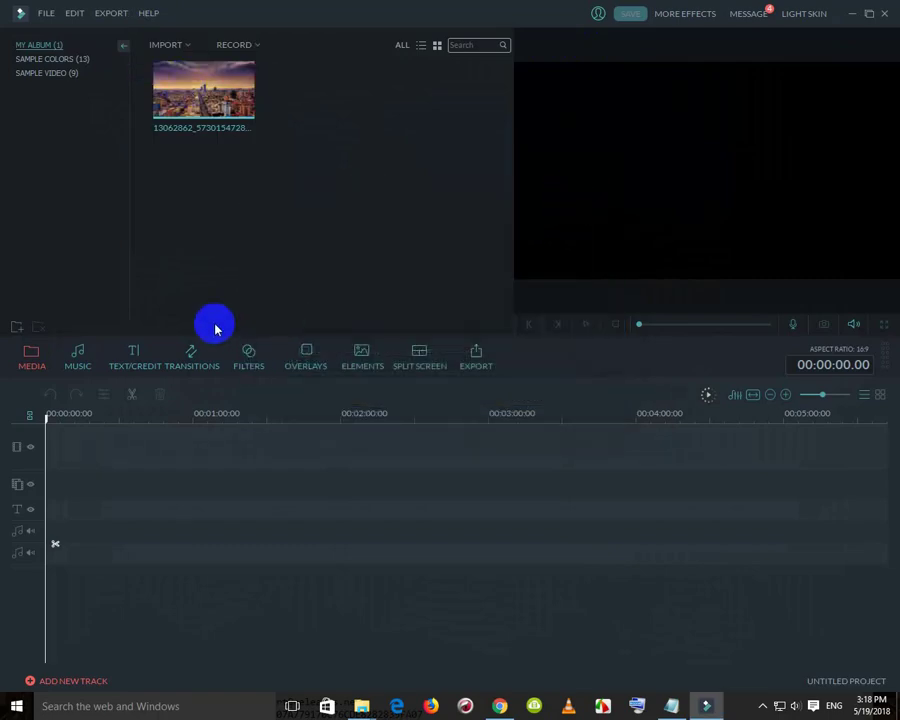
# Step: Close Filmora and the filmora crack keys.txt file open in Notepad
pyautogui.click(885, 14)
pyautogui.rightClick(514, 237)
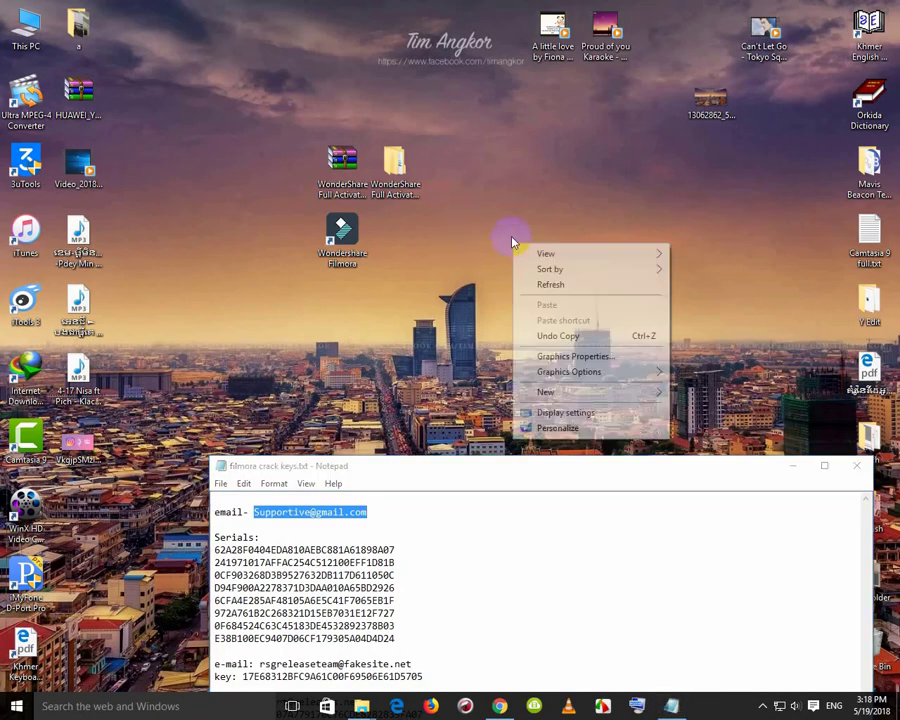
pyautogui.click(552, 283)
pyautogui.click(853, 468)
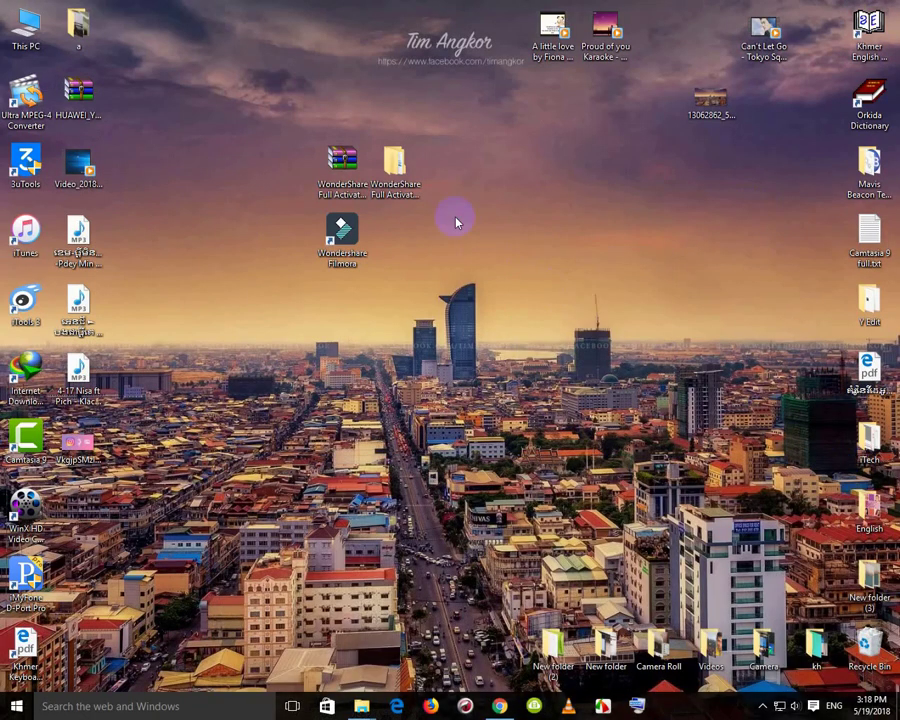
pyautogui.rightClick(456, 218)
pyautogui.click(480, 257)
pyautogui.rightClick(477, 200)
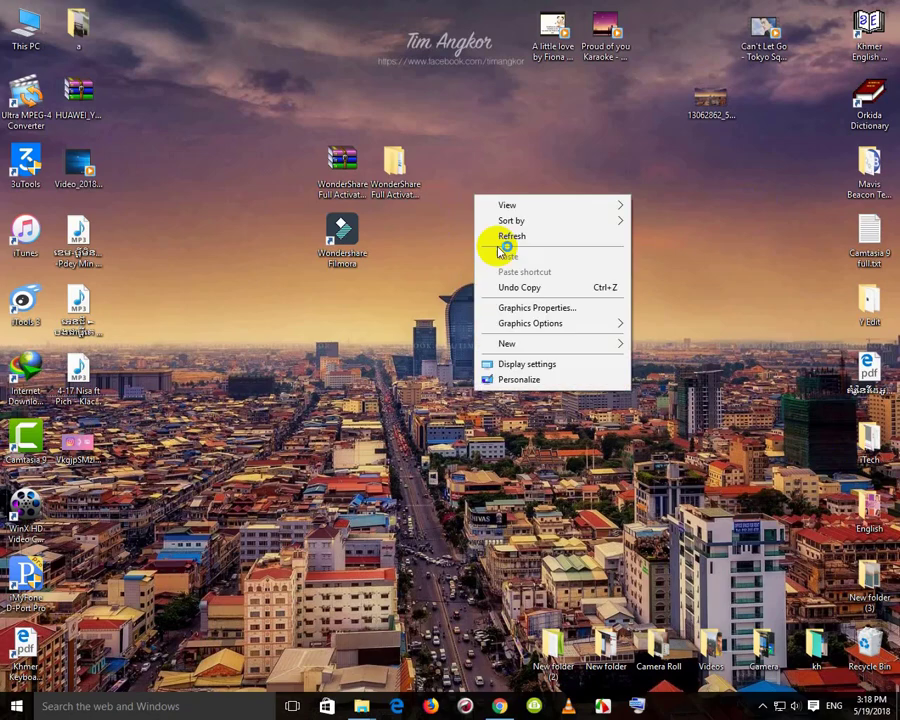
pyautogui.click(504, 244)
pyautogui.rightClick(480, 206)
pyautogui.click(511, 246)
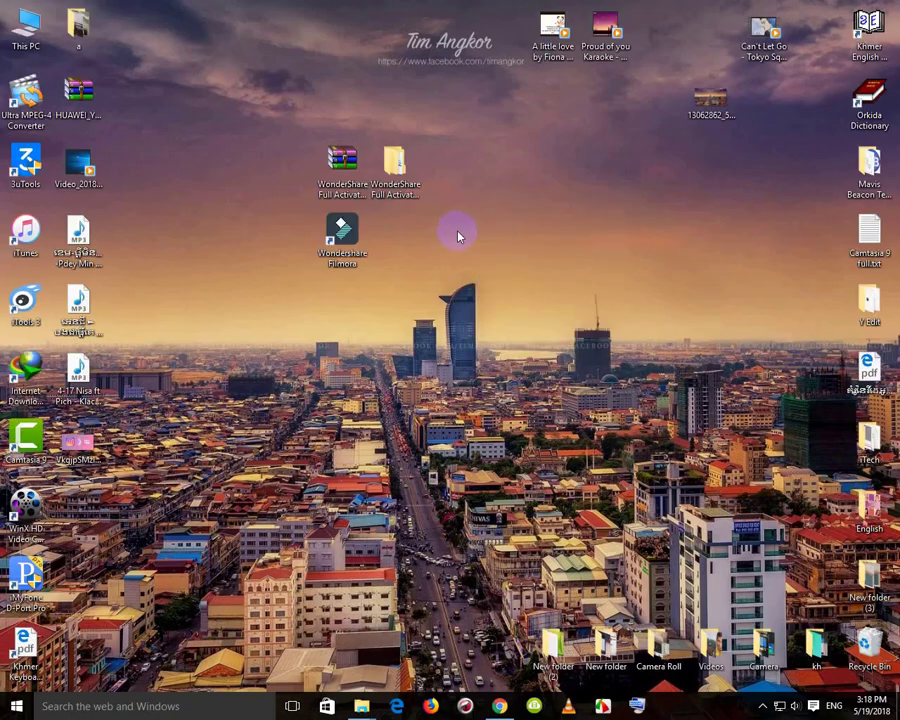